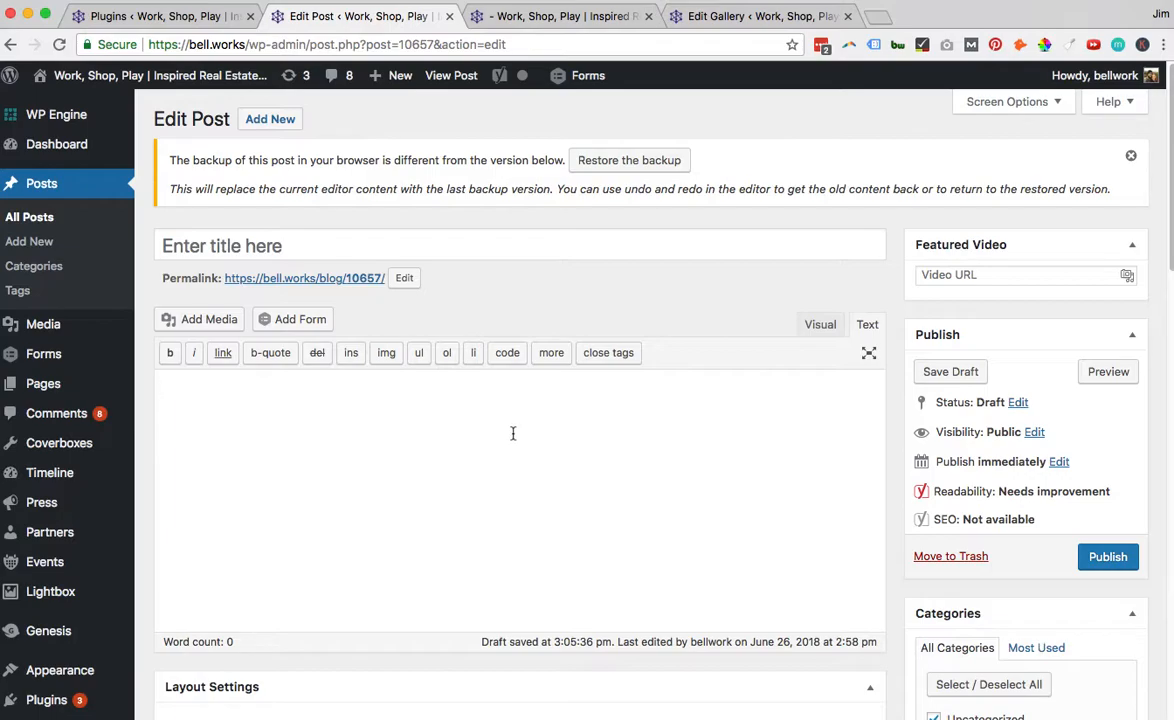
# Create a new gallery from the boardwalk, umbrella stand, three-person group and beanbag kids photos in the media library
pyautogui.click(212, 320)
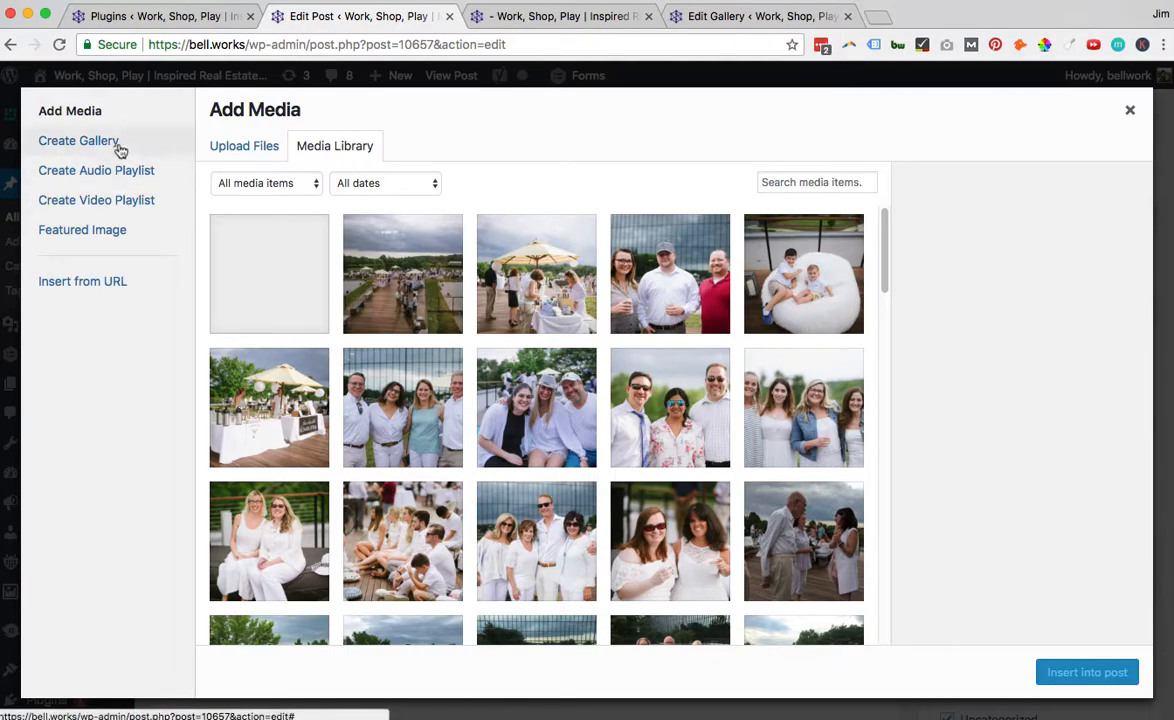
pyautogui.click(110, 143)
pyautogui.click(402, 273)
pyautogui.click(536, 273)
pyautogui.click(670, 273)
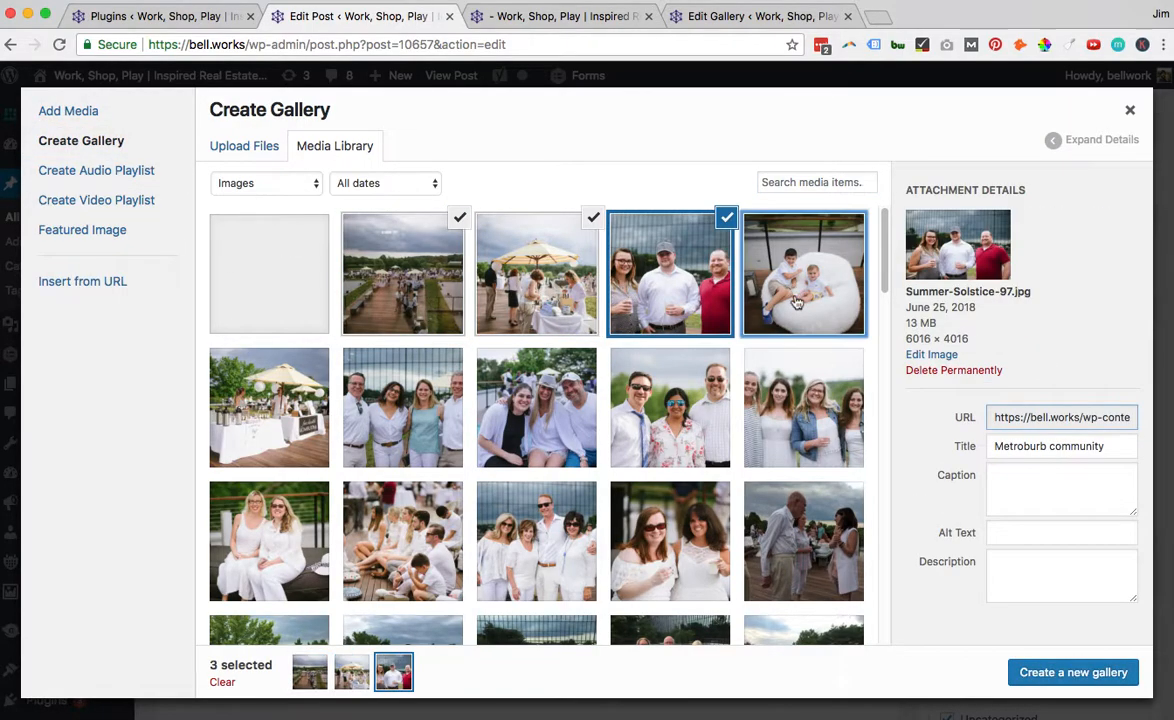
pyautogui.click(803, 273)
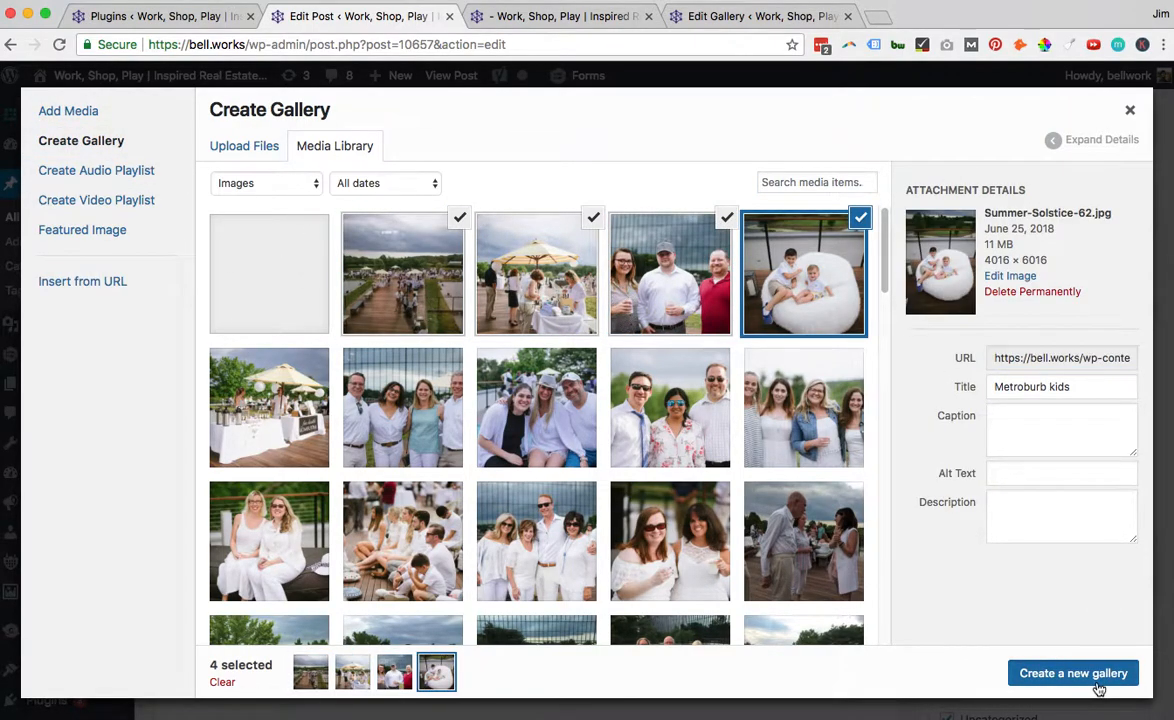
pyautogui.click(1095, 673)
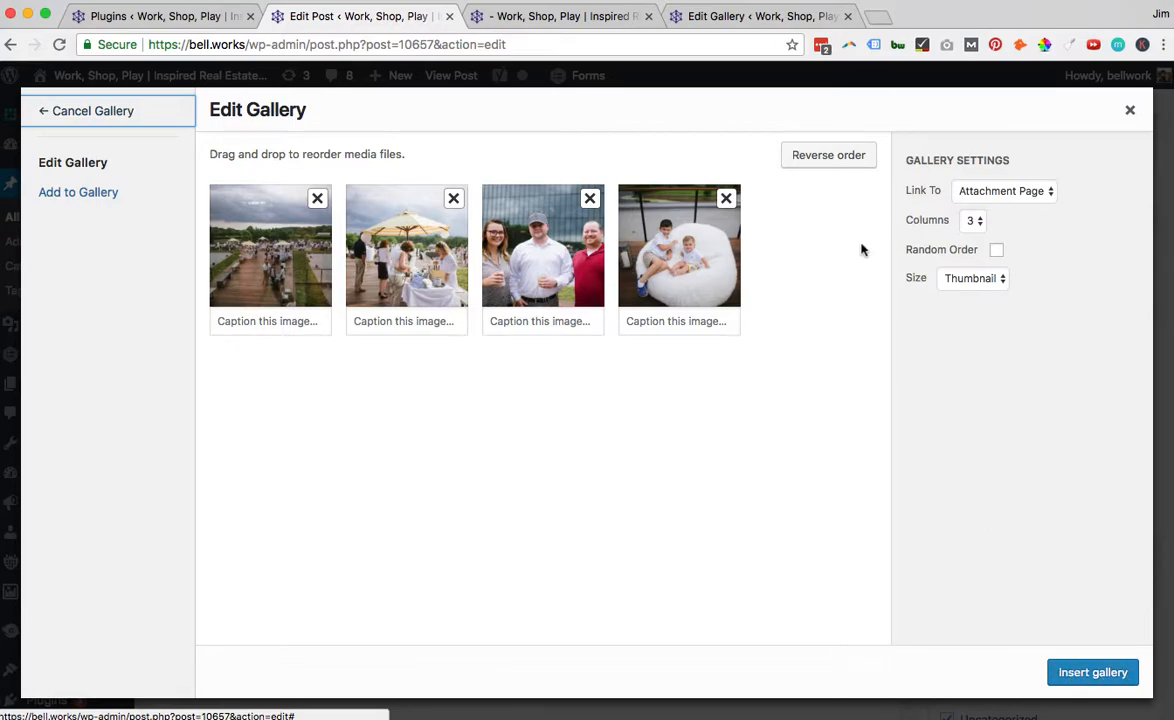
# Review the column and link options, set the gallery's image size to Medium and insert it into the post
pyautogui.click(979, 222)
pyautogui.click(1019, 208)
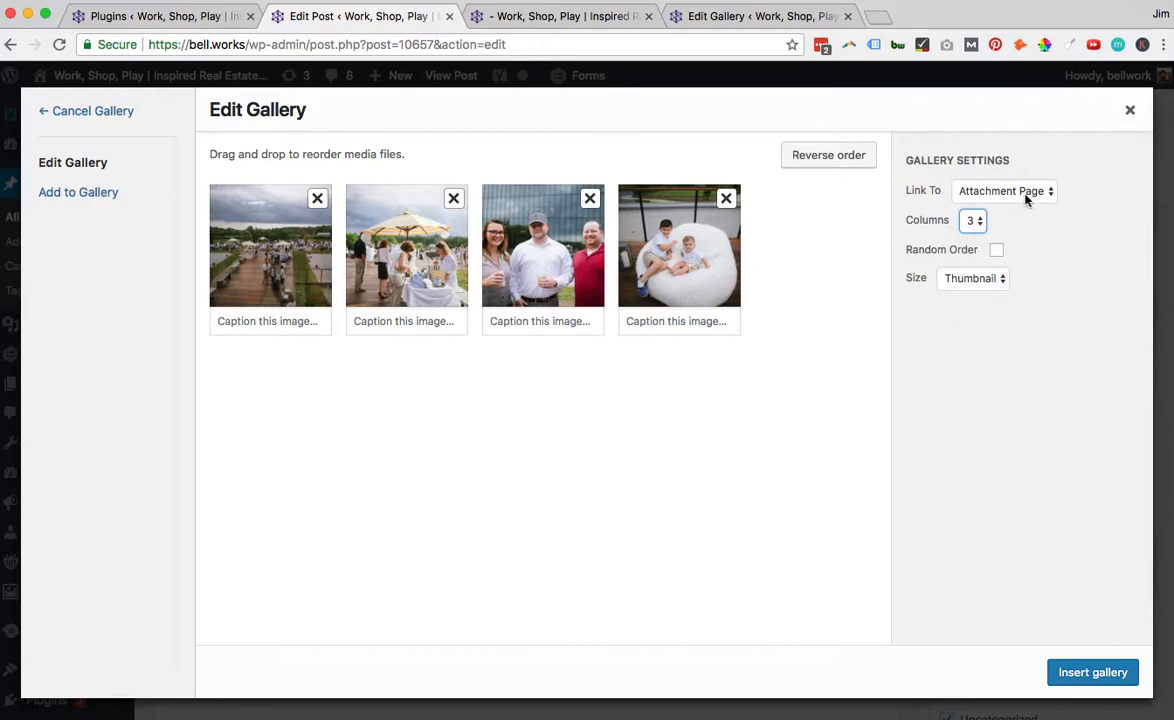
pyautogui.click(1025, 198)
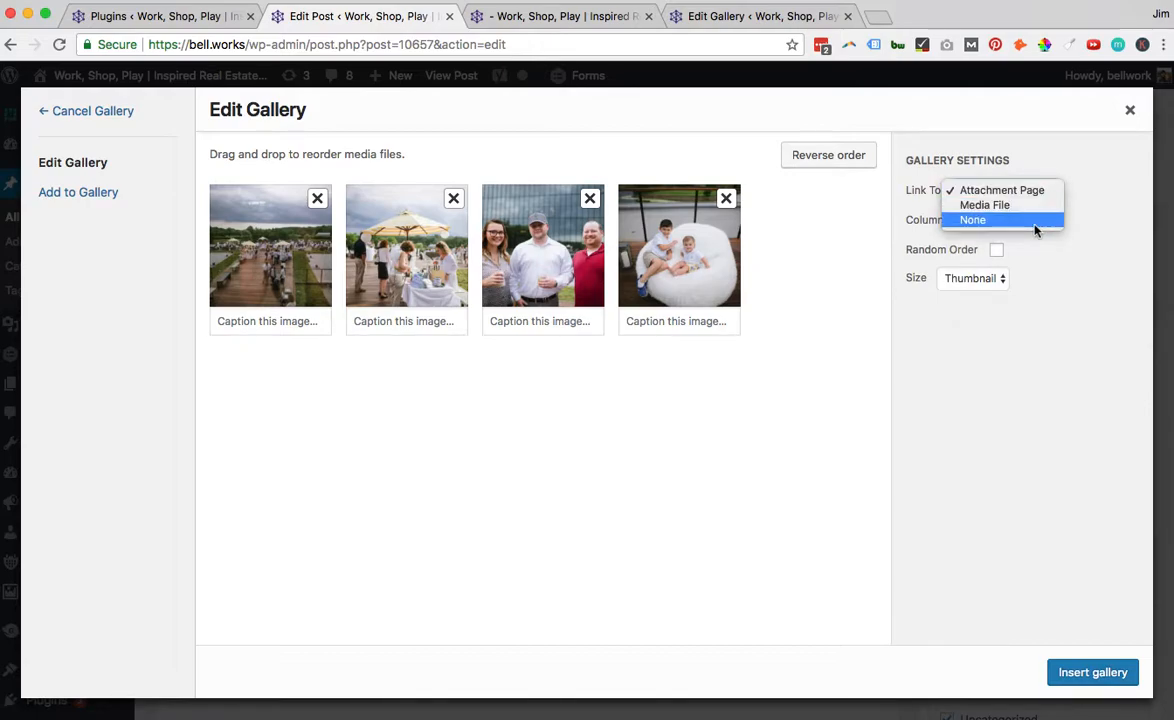
pyautogui.click(974, 278)
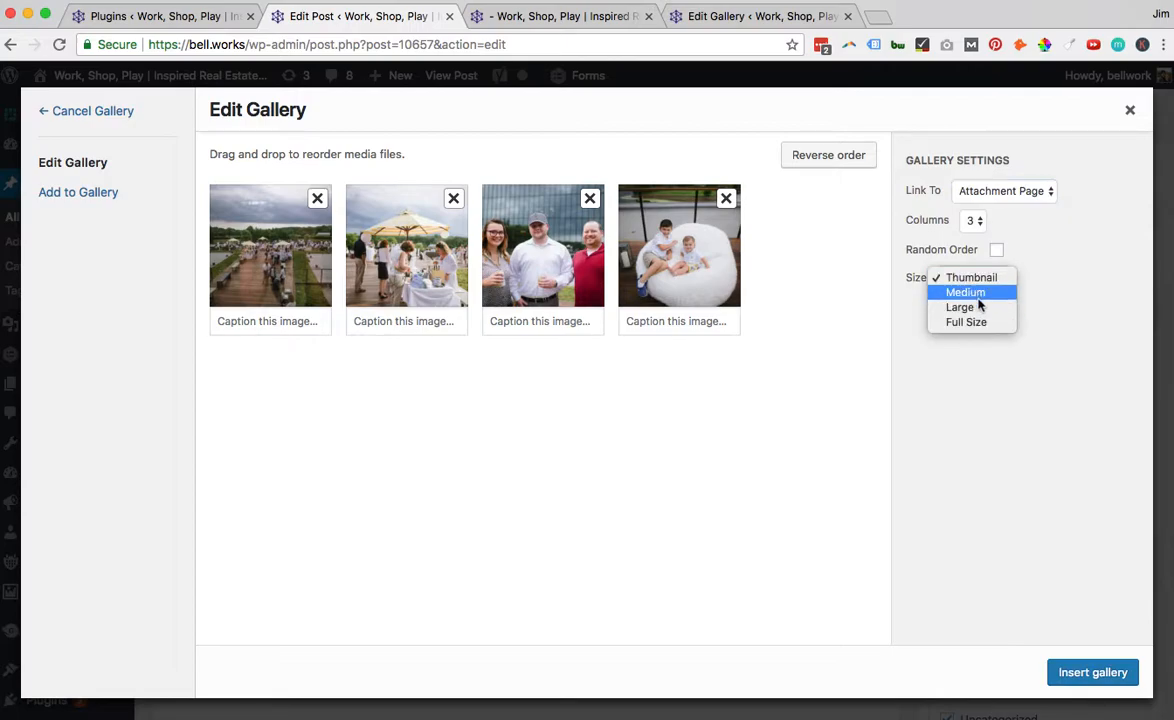
pyautogui.click(968, 292)
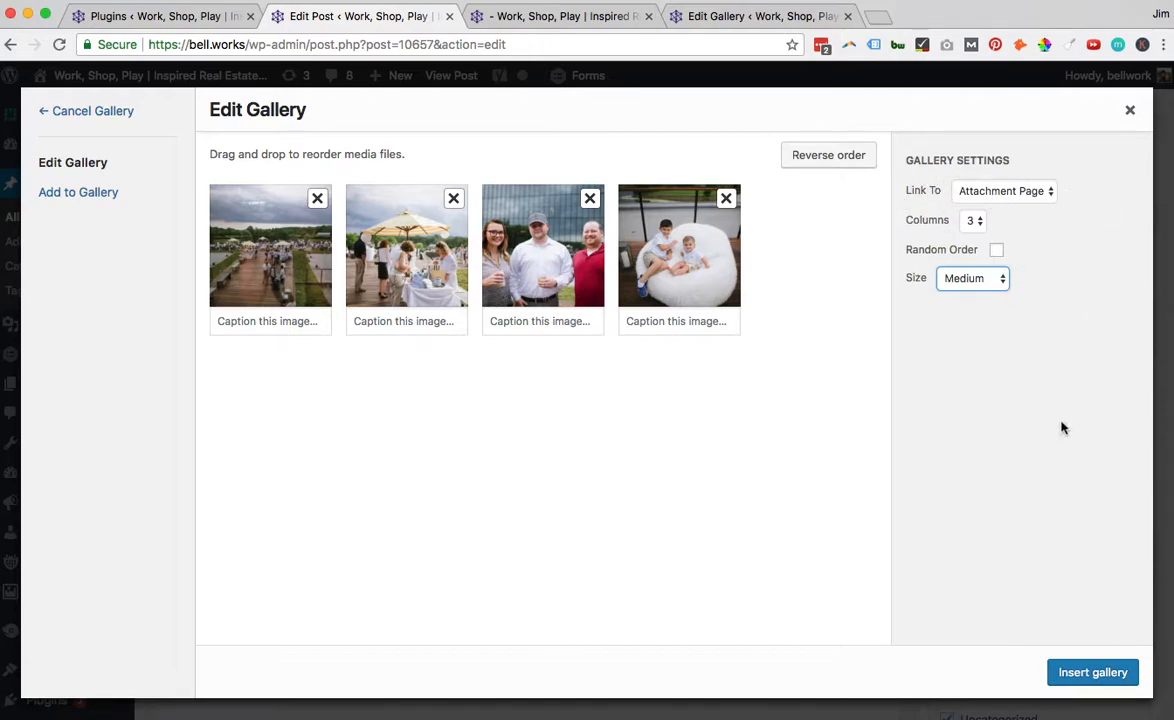
pyautogui.click(1090, 673)
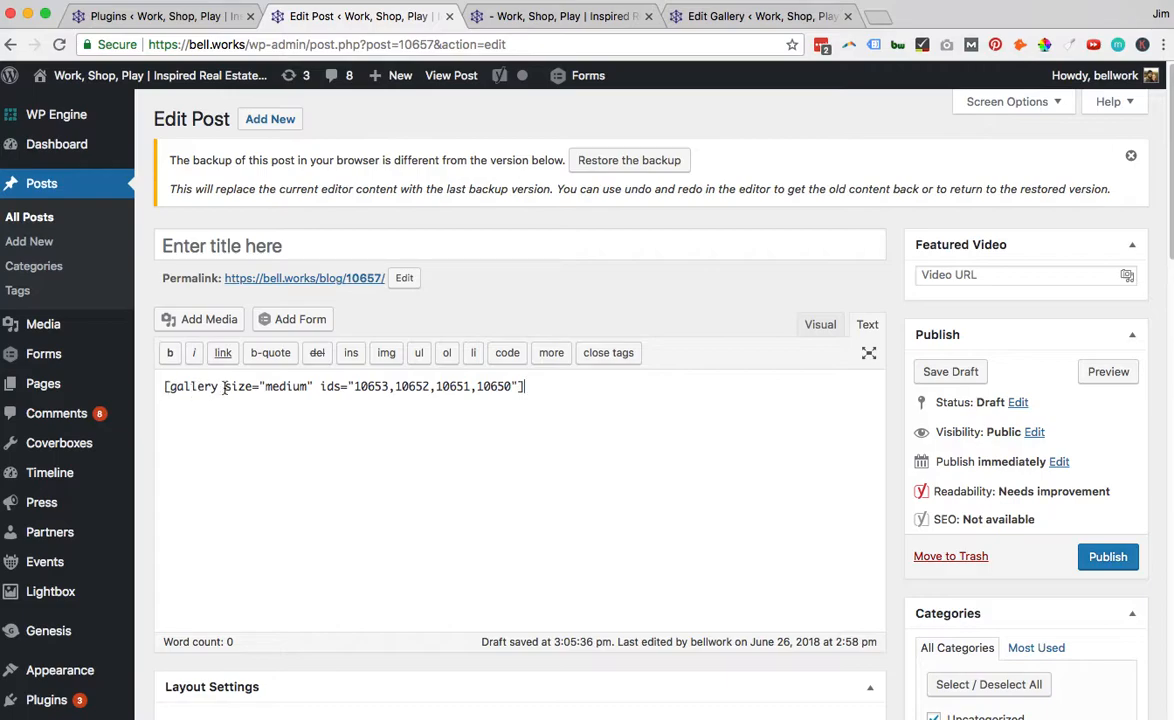
# Split the gallery shortcode onto separate lines so its size and ids attributes stand apart
pyautogui.press('Return')
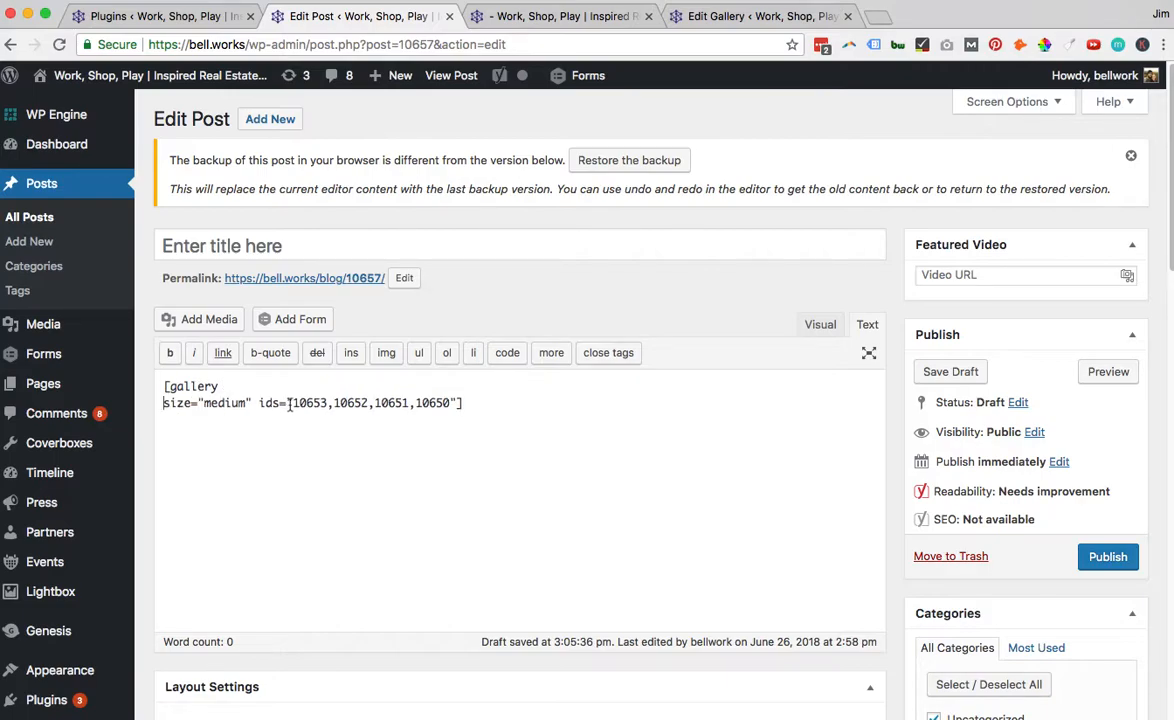
pyautogui.press('Return')
pyautogui.click(259, 420)
pyautogui.press('Return')
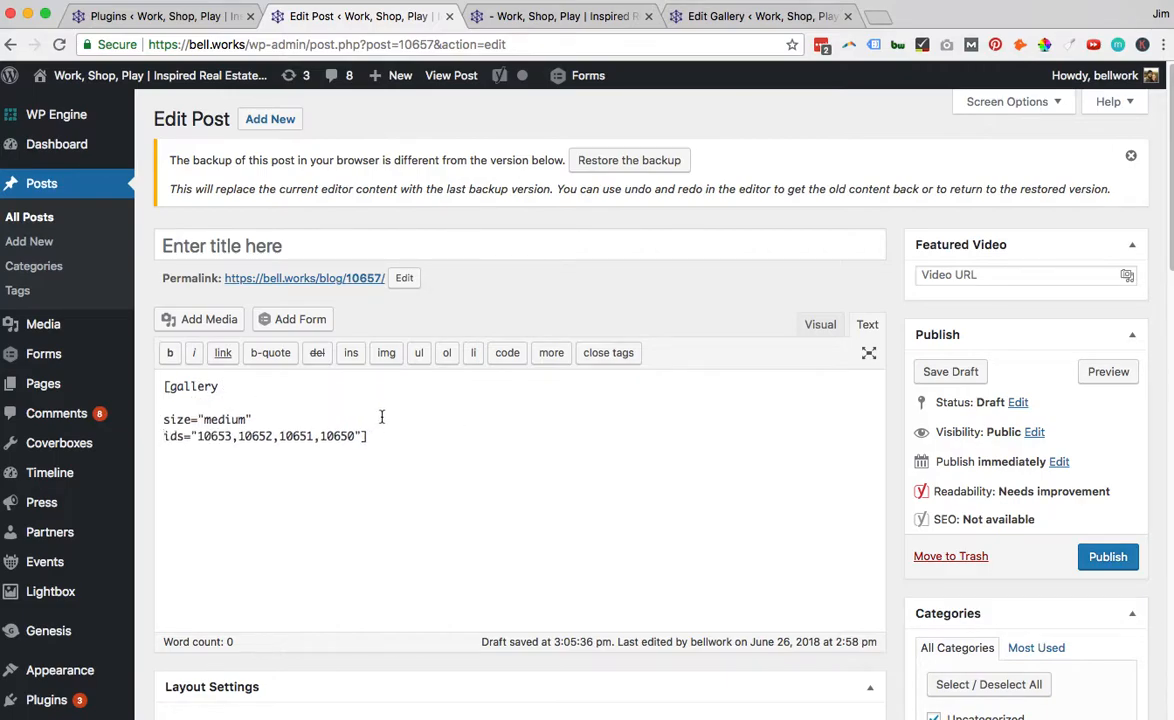
pyautogui.press('Return')
pyautogui.moveTo(355, 452); pyautogui.dragTo(197, 450)
pyautogui.moveTo(258, 420); pyautogui.dragTo(184, 420)
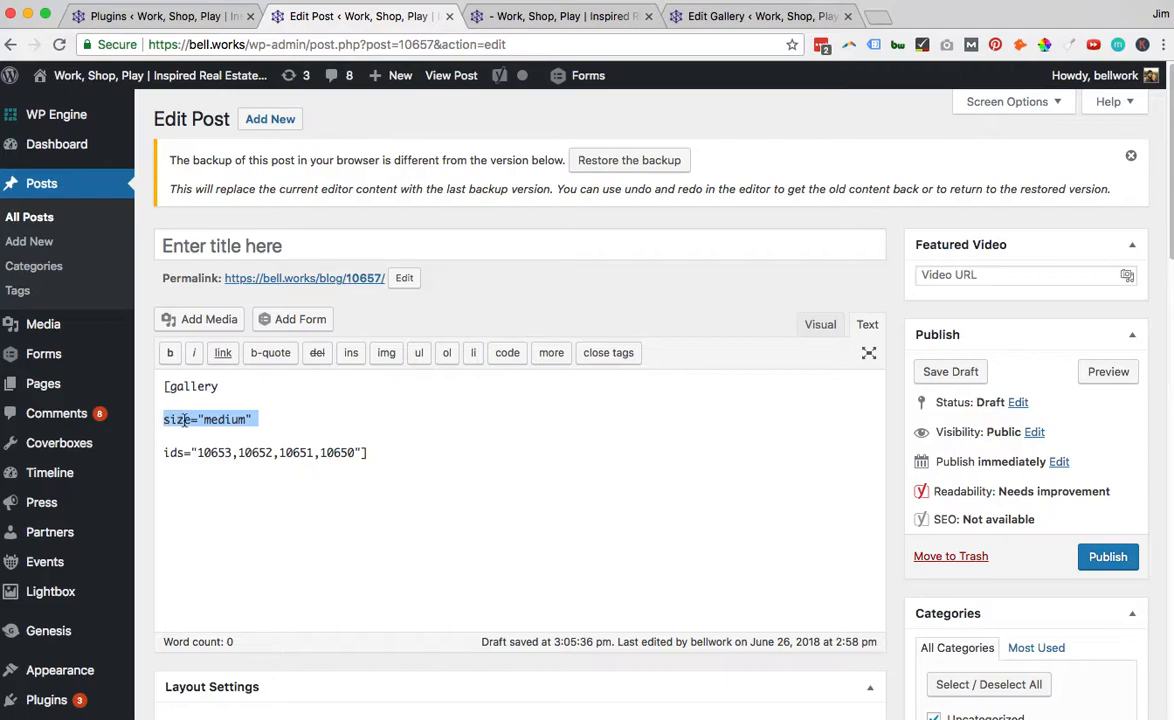
pyautogui.click(335, 422)
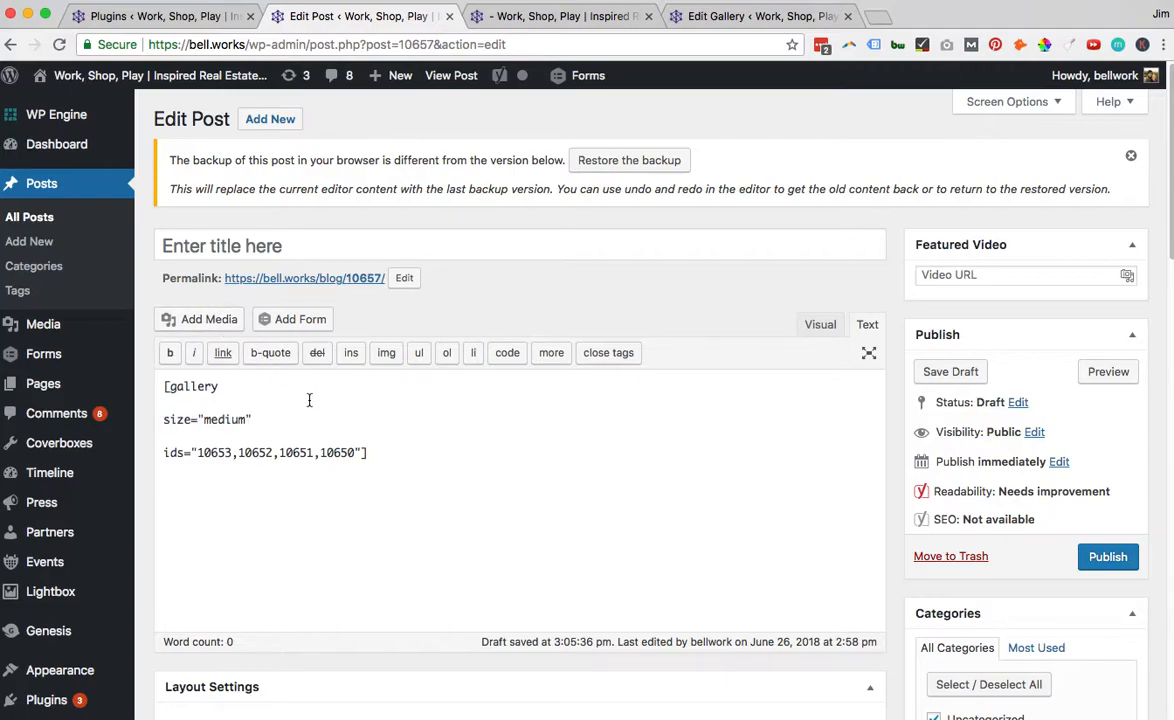
# Undo the line breaks in the gallery shortcode
pyautogui.press('super+z')
pyautogui.press('super+z')
pyautogui.press('super+z')
pyautogui.press('super+z')
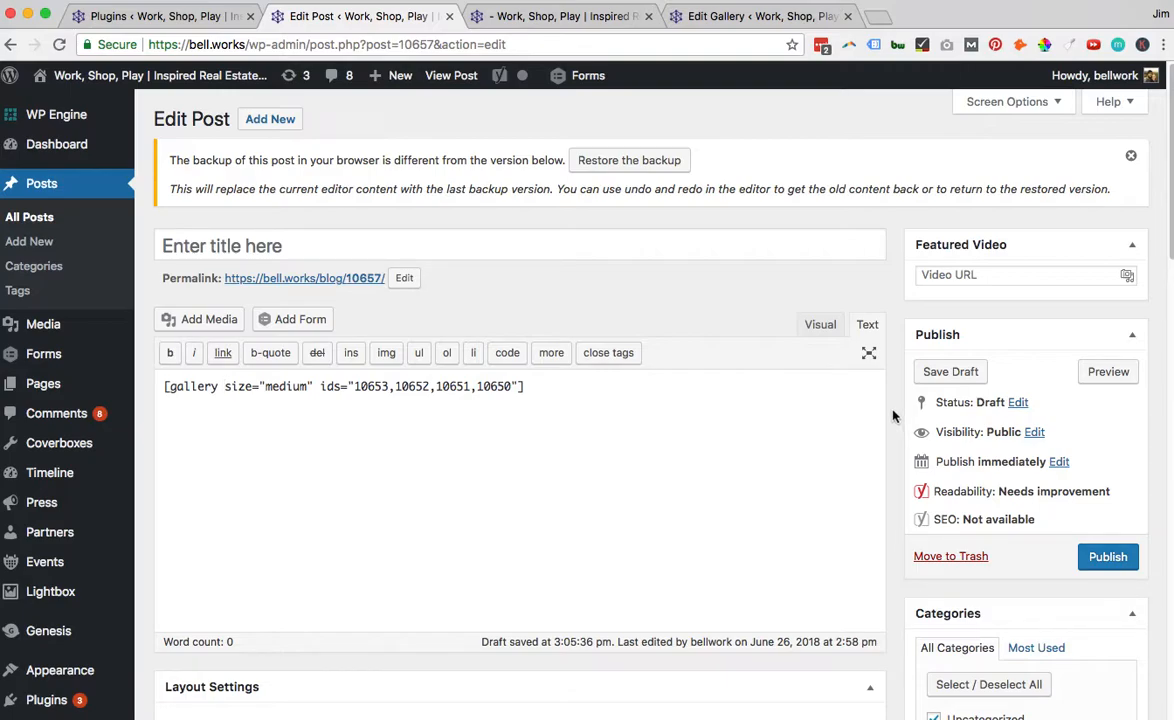
# Preview the post and examine the layout of the medium-size gallery
pyautogui.click(1117, 378)
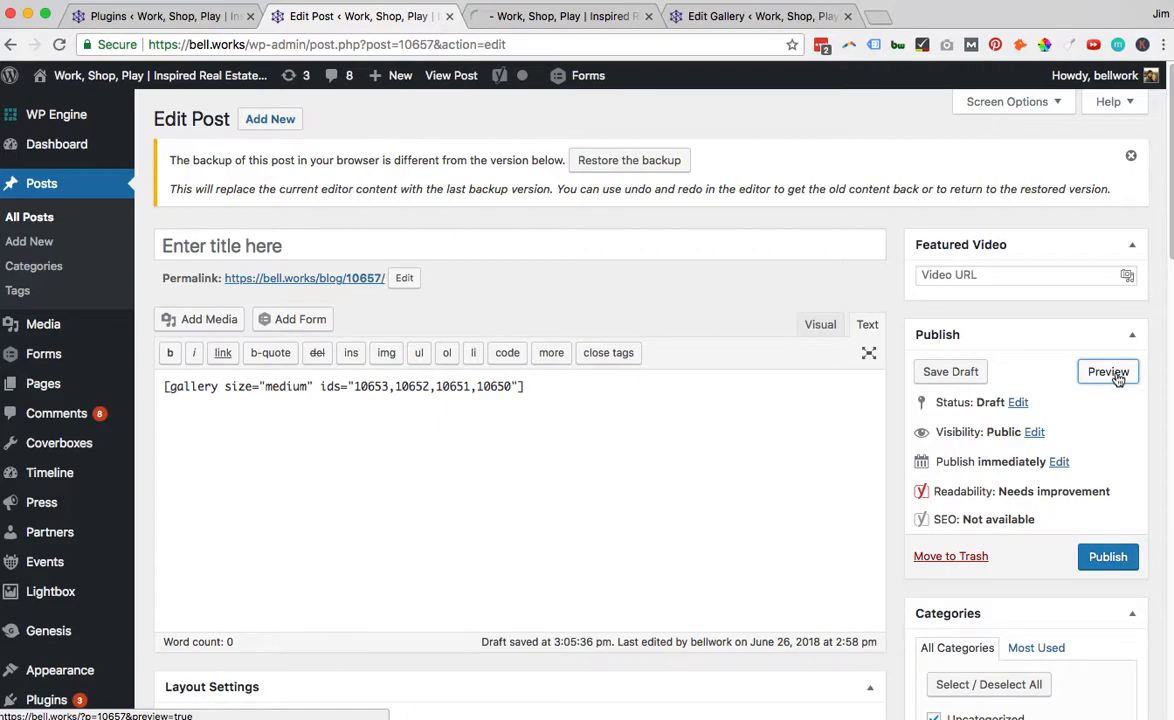
pyautogui.click(579, 16)
pyautogui.scroll(-4, 946, 296)
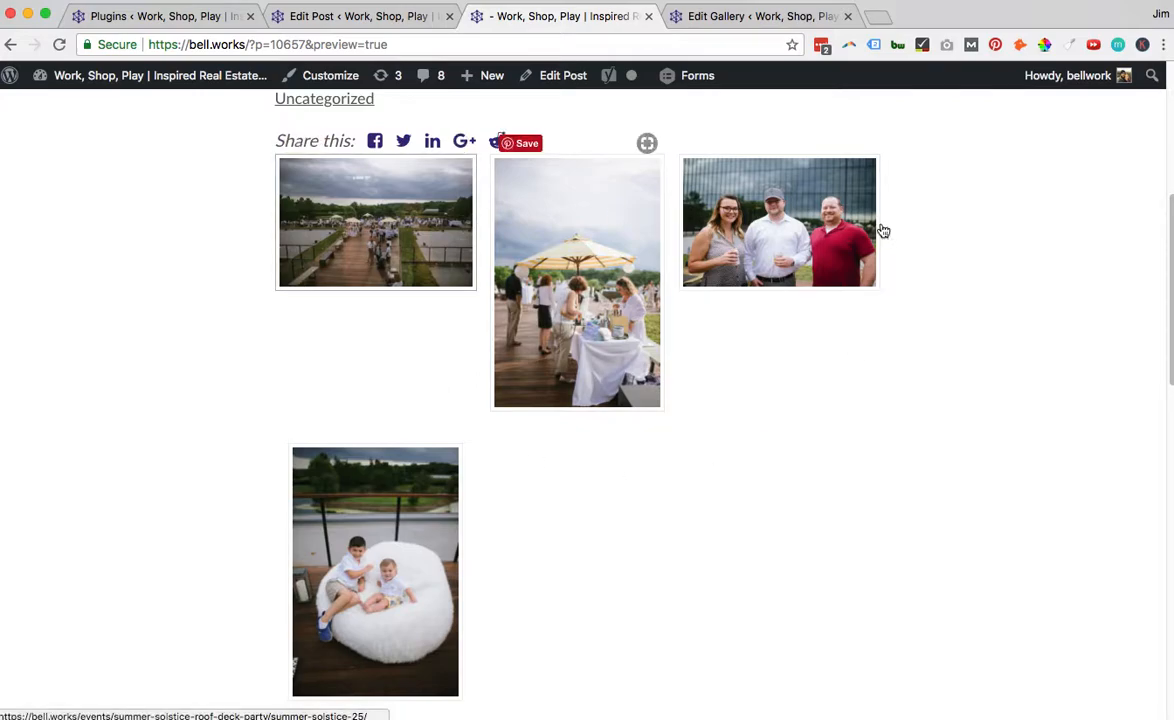
# Change the size value in the post's gallery shortcode to thumbnail and preview the gallery again
pyautogui.click(360, 17)
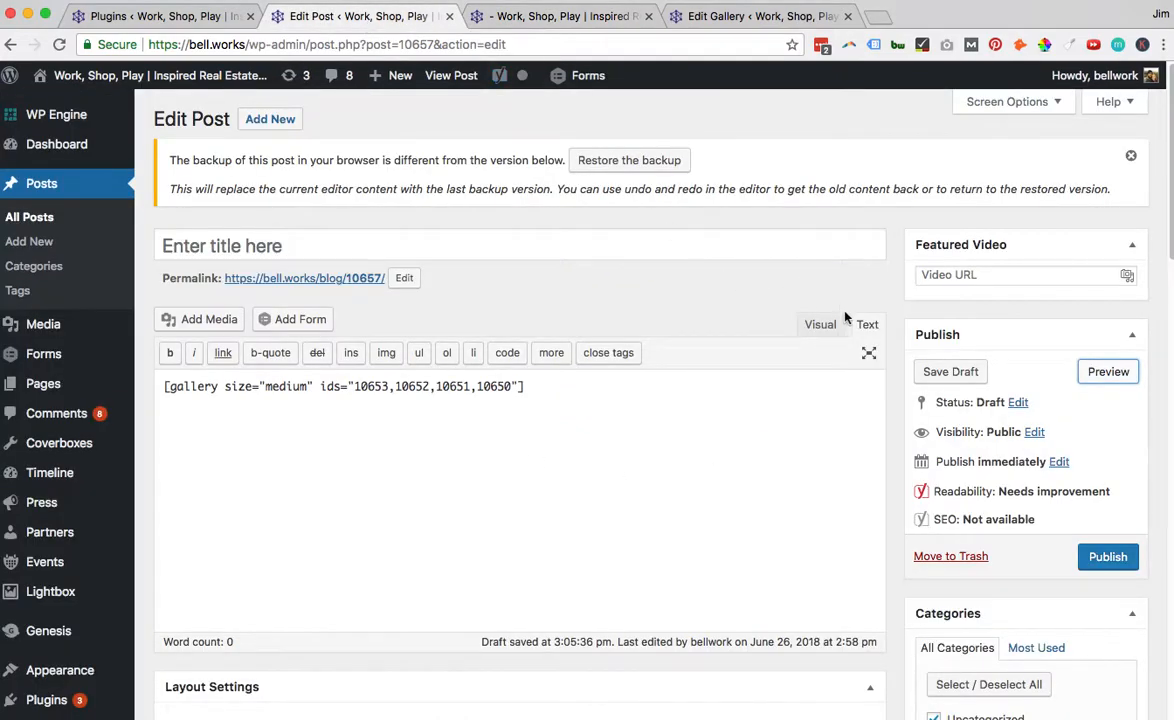
pyautogui.doubleClick(282, 386)
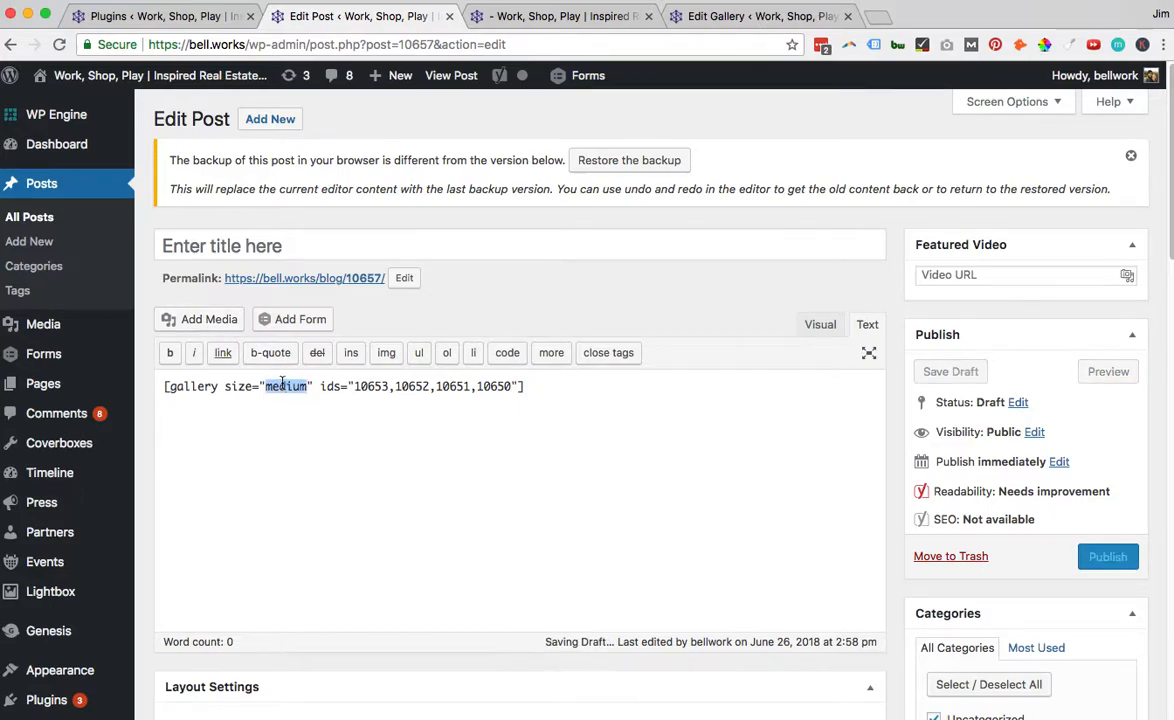
pyautogui.write('thumbnail')
pyautogui.click(1108, 371)
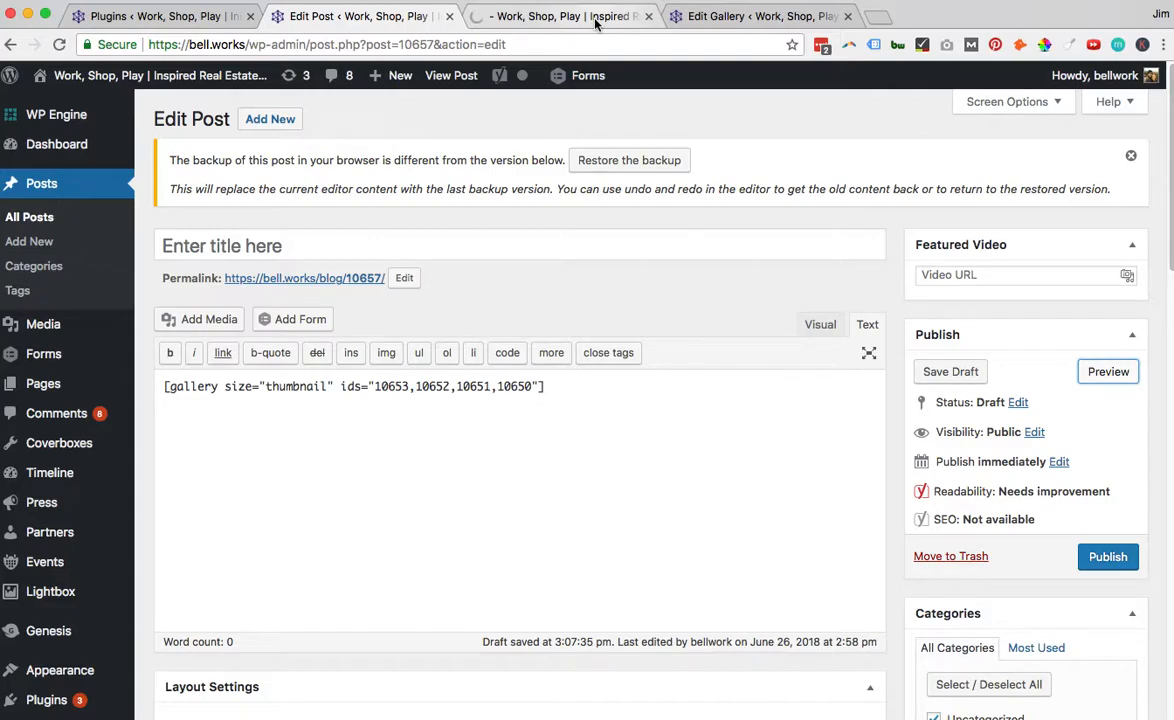
pyautogui.click(594, 22)
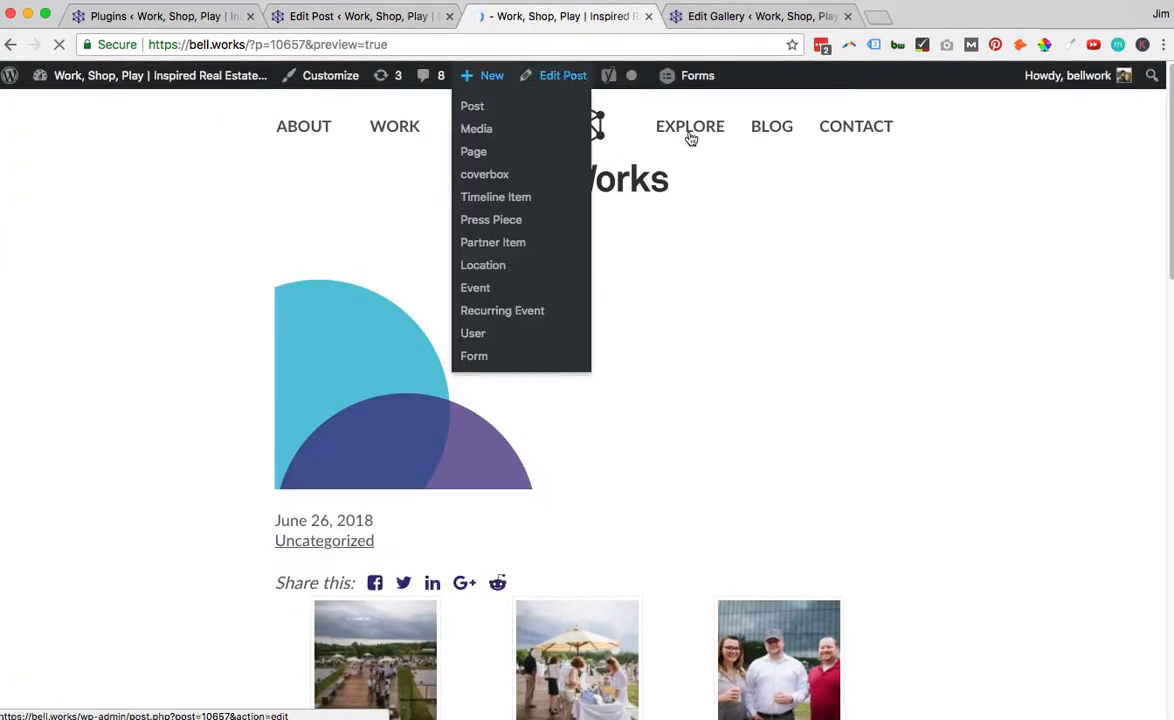
pyautogui.scroll(-5, 1010, 361)
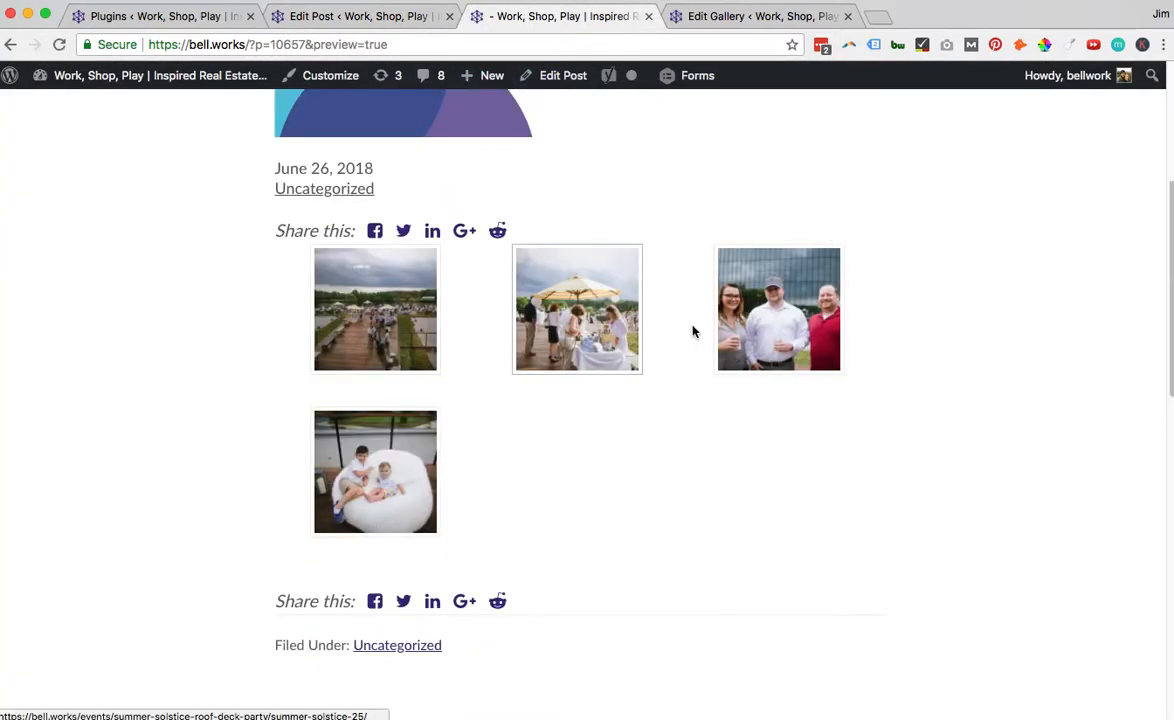
# Open the three-person photo's attachment page and its full-size file, comparing the web addresses of both
pyautogui.click(753, 331)
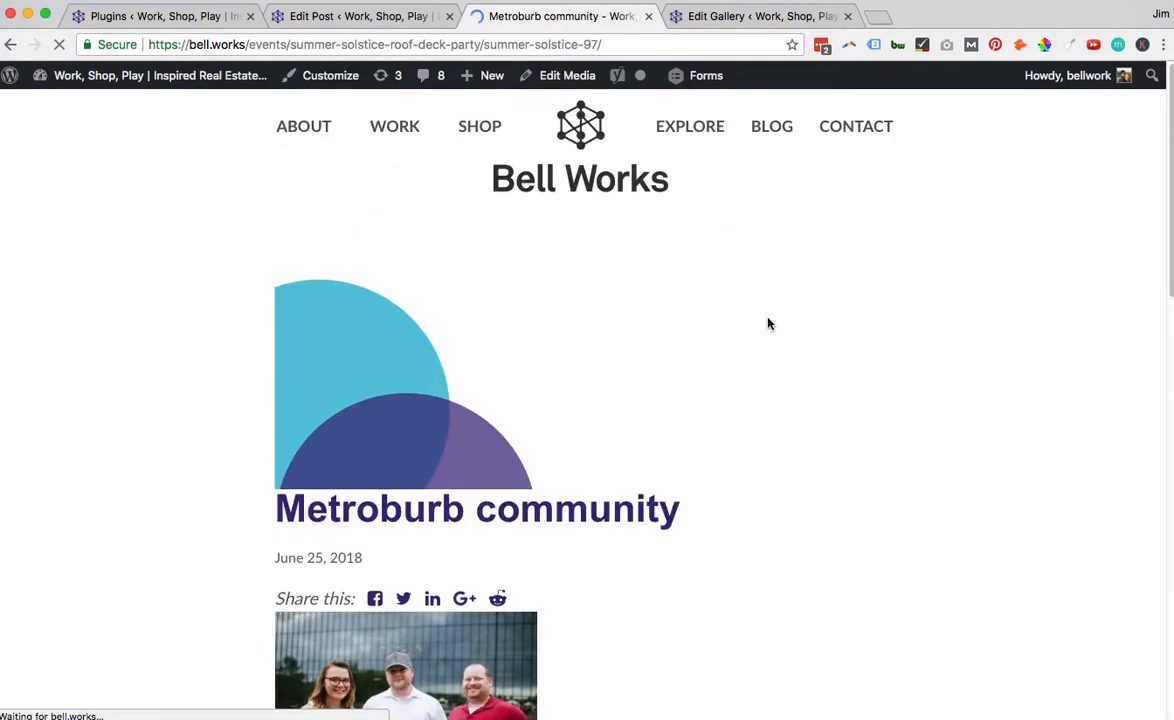
pyautogui.scroll(-5, 794, 318)
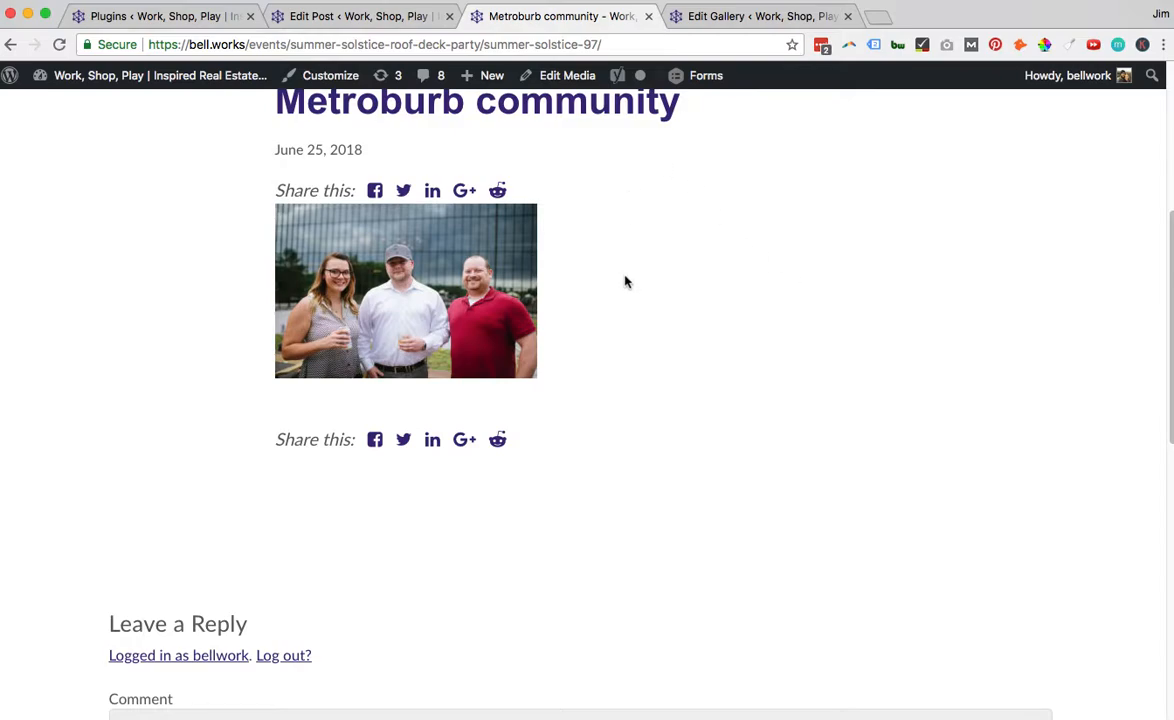
pyautogui.click(440, 306)
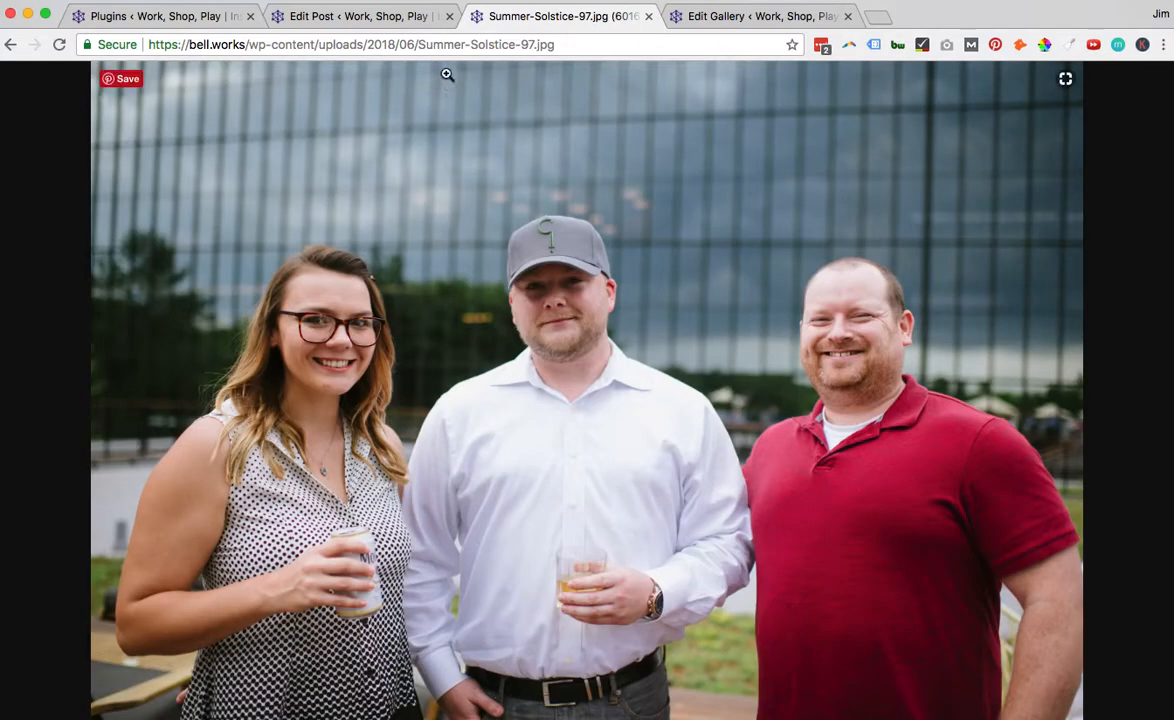
pyautogui.moveTo(557, 44); pyautogui.dragTo(137, 47)
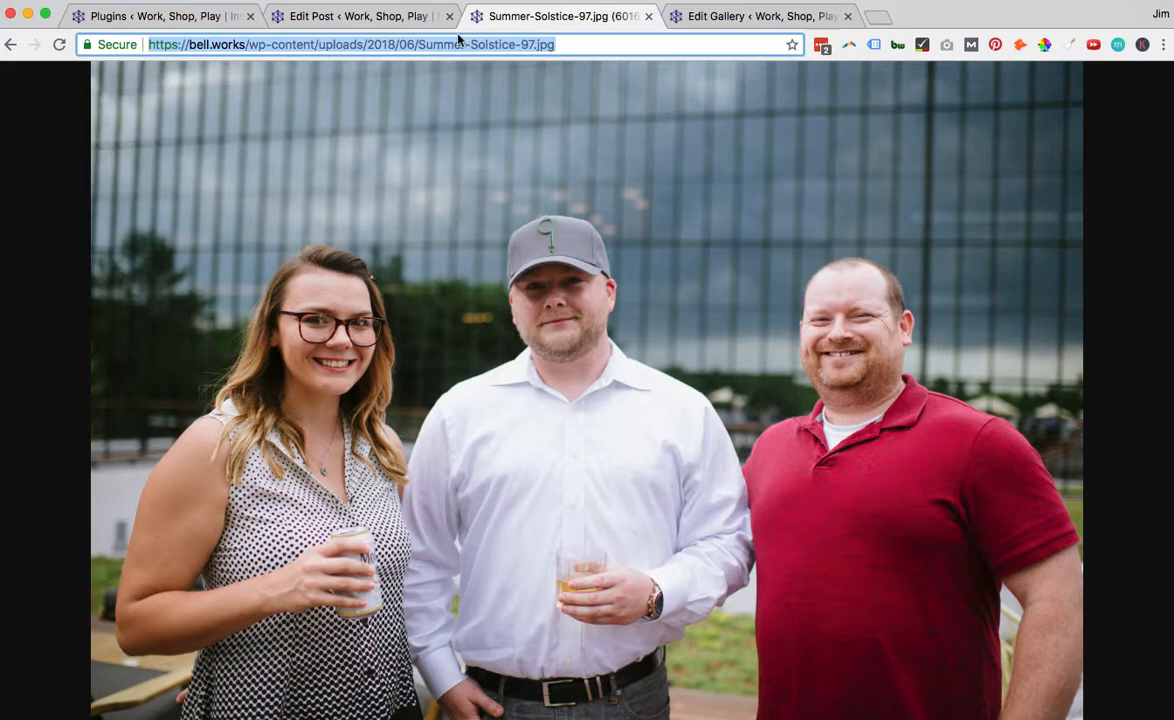
pyautogui.click(13, 46)
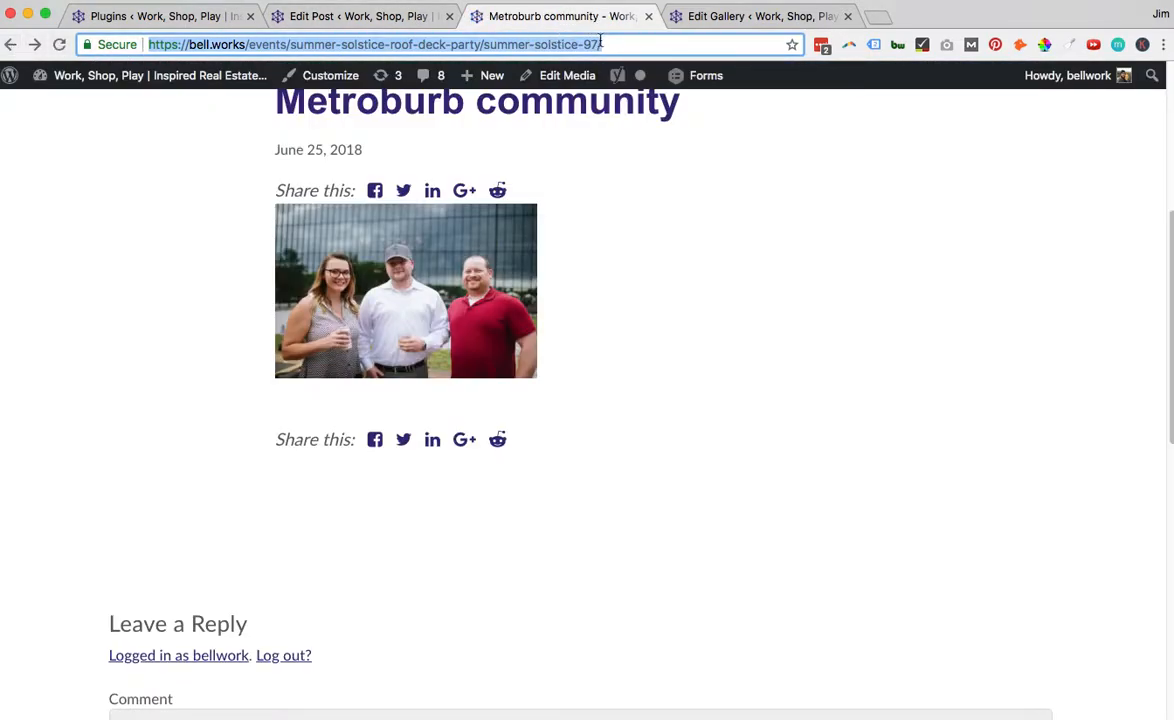
pyautogui.click(611, 44)
# Return to the post editor and create another gallery from the umbrella stand, three-person group, beanbag kids and four-women photos
pyautogui.click(380, 18)
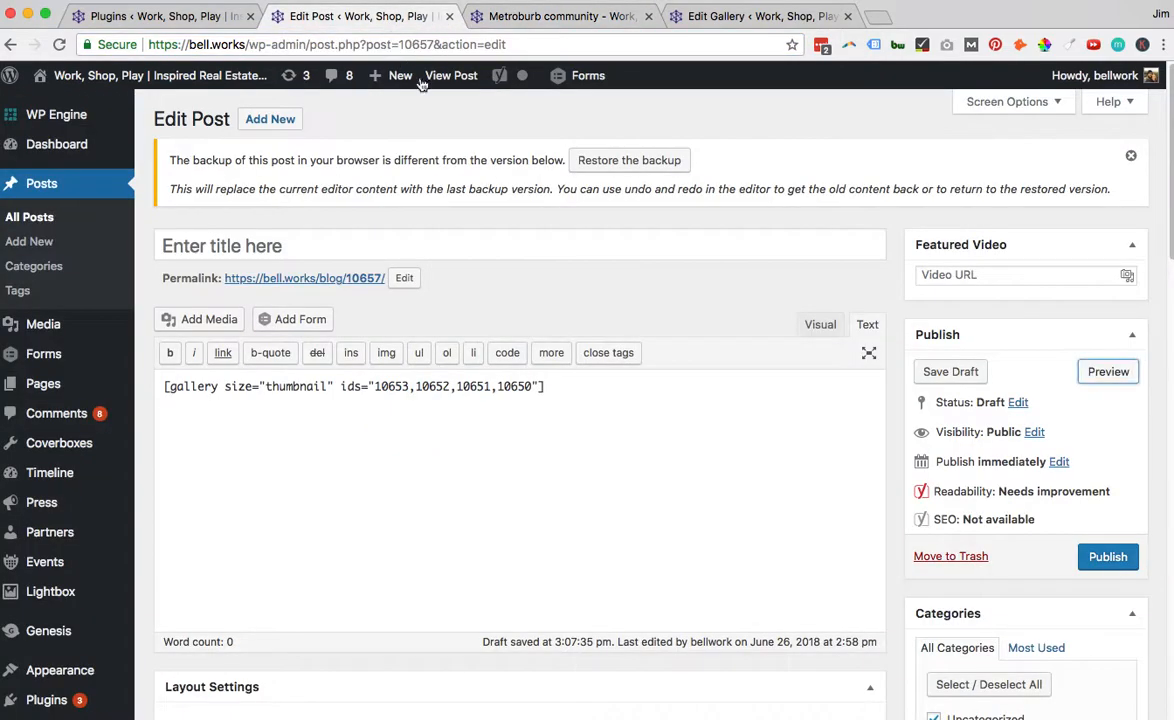
pyautogui.click(205, 318)
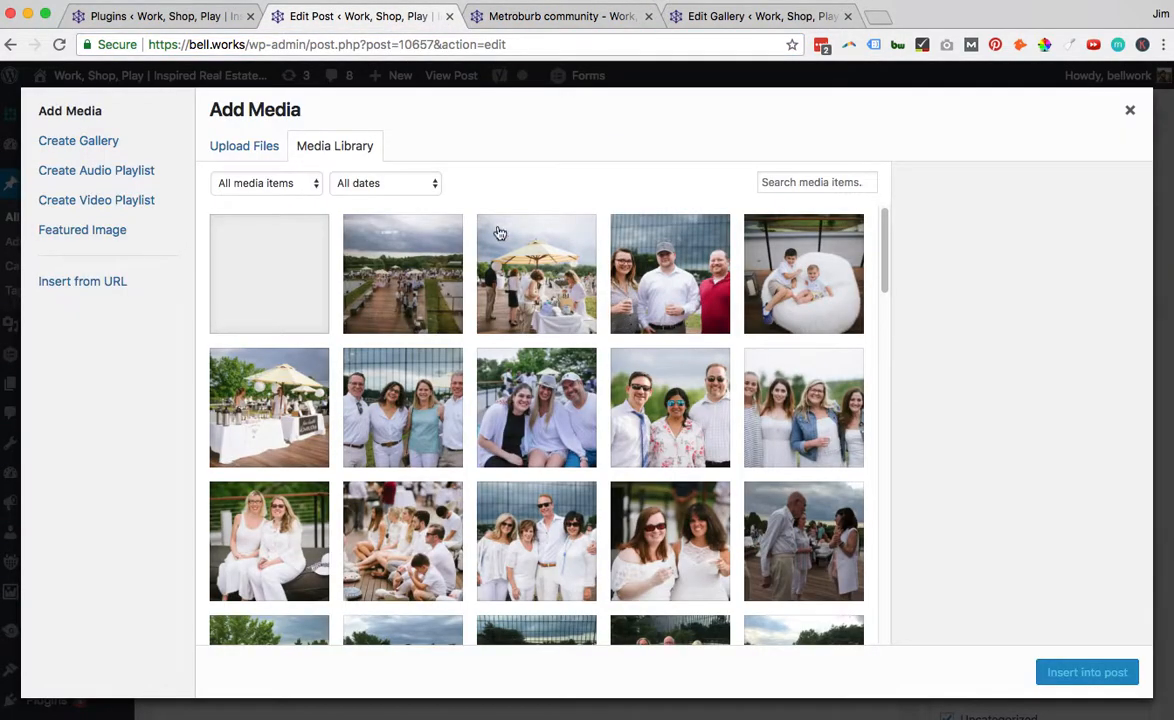
pyautogui.click(78, 140)
pyautogui.click(536, 273)
pyautogui.click(670, 273)
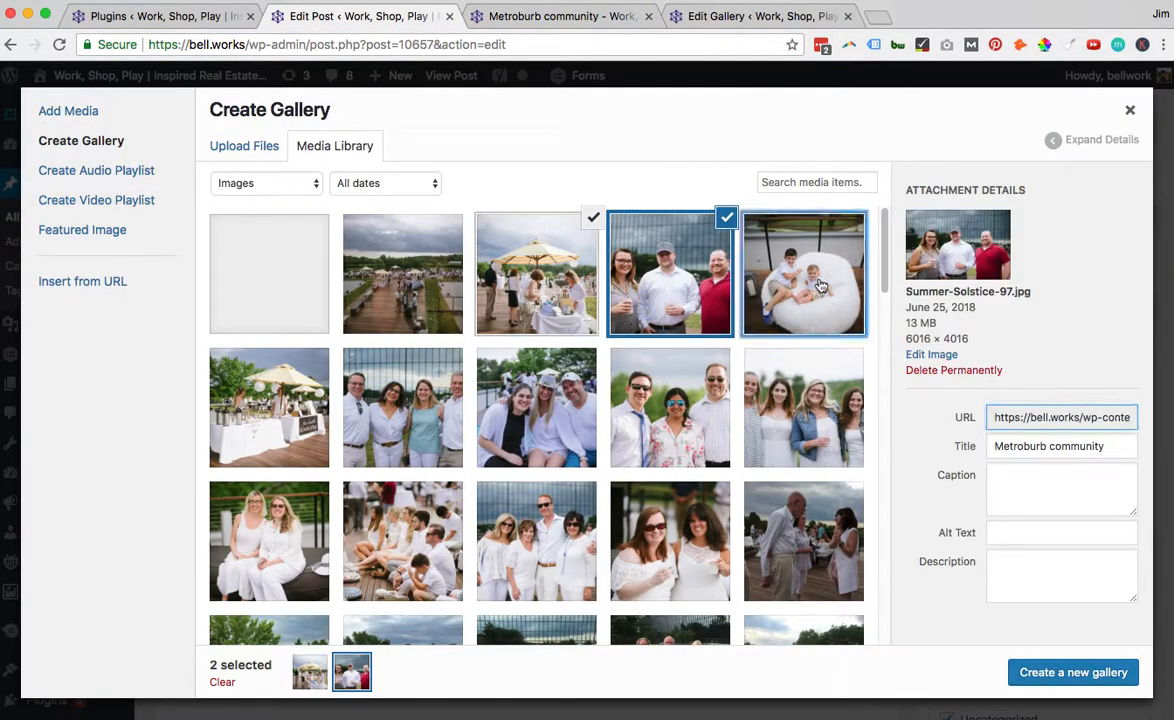
pyautogui.click(803, 273)
pyautogui.click(803, 407)
pyautogui.click(1112, 673)
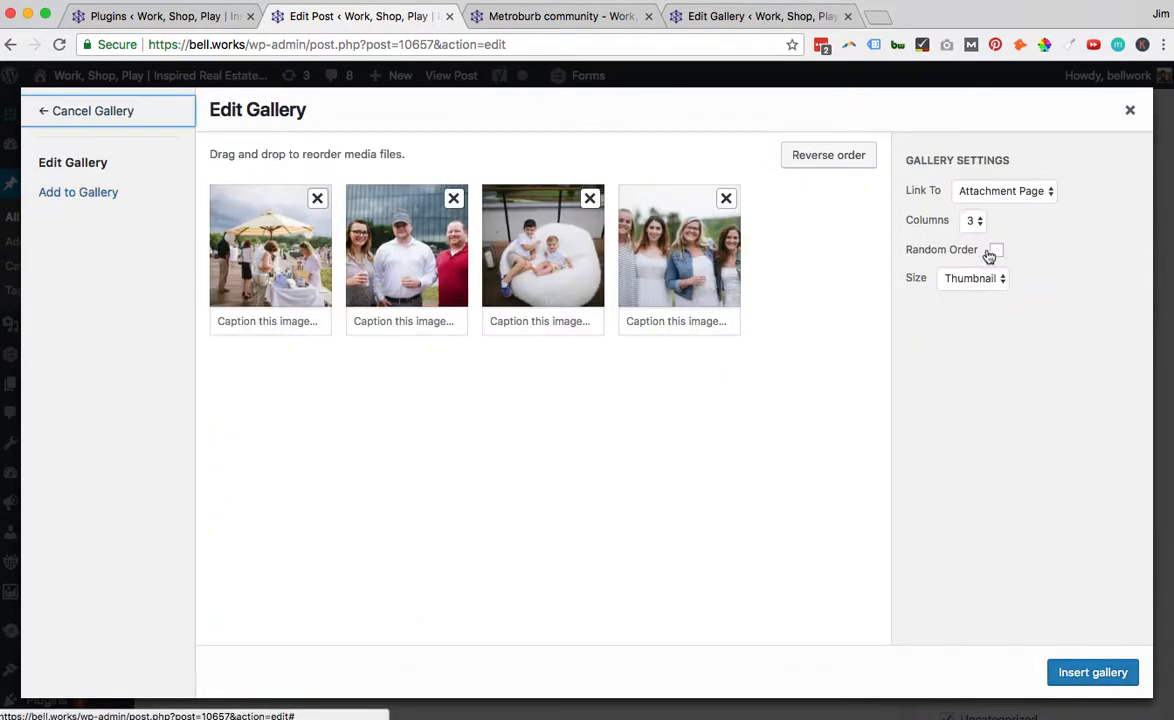
# Check the Link To choices for the new gallery and cancel it to return to the image selection
pyautogui.click(1030, 192)
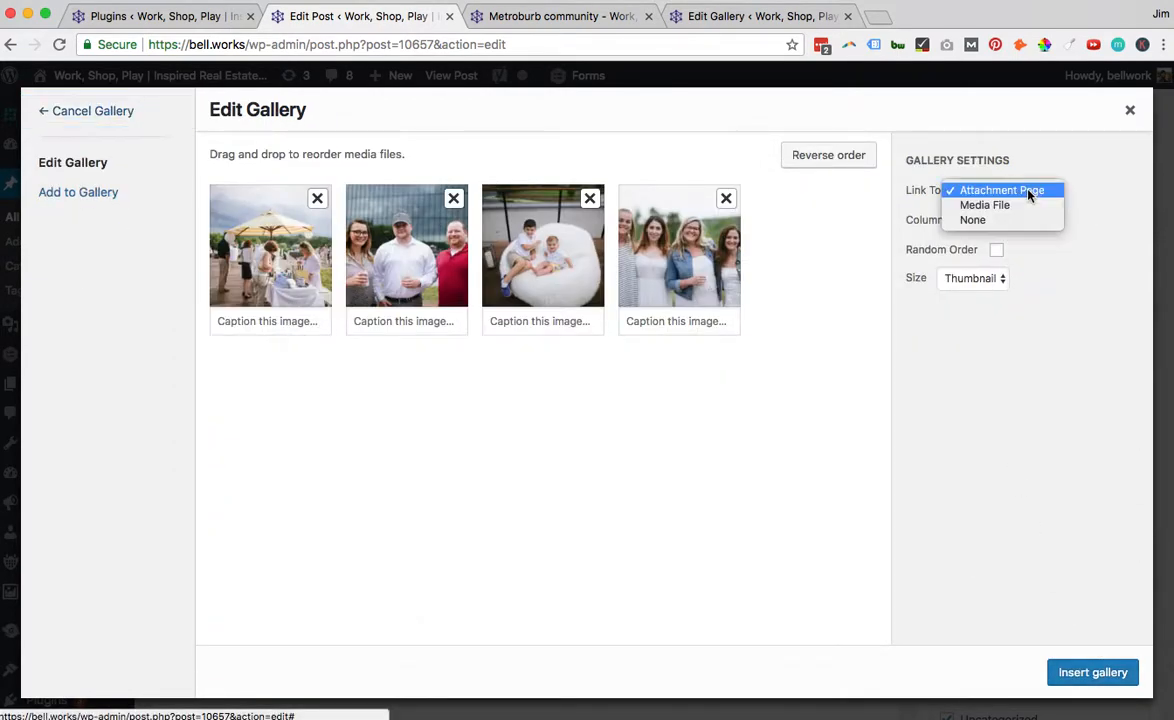
pyautogui.click(781, 22)
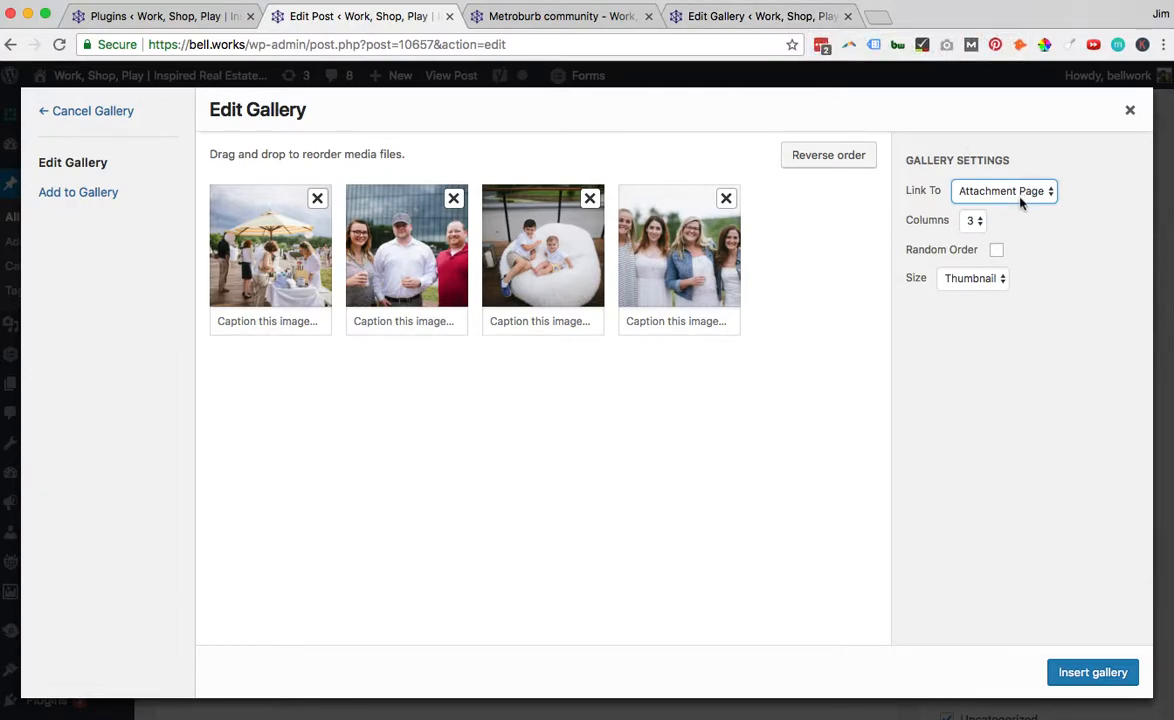
pyautogui.click(90, 111)
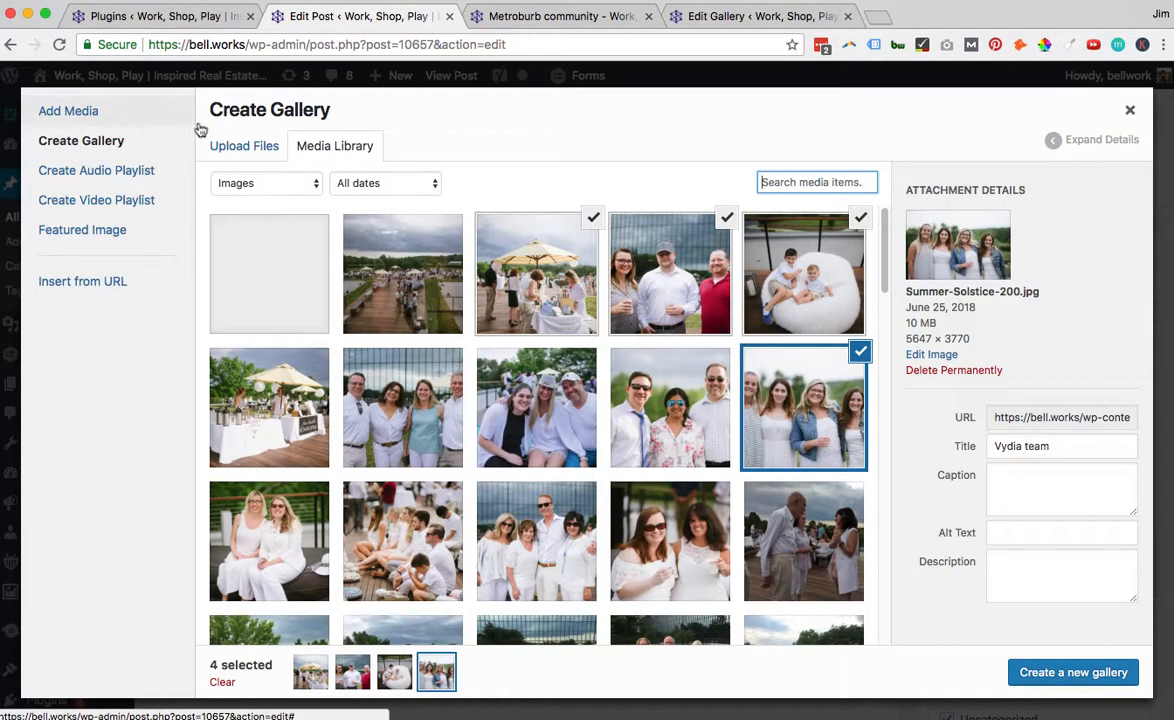
# Deselect the three-person group, beanbag kids and four-women photos, keeping only the umbrella stand photo selected
pyautogui.click(490, 265)
pyautogui.click(716, 271)
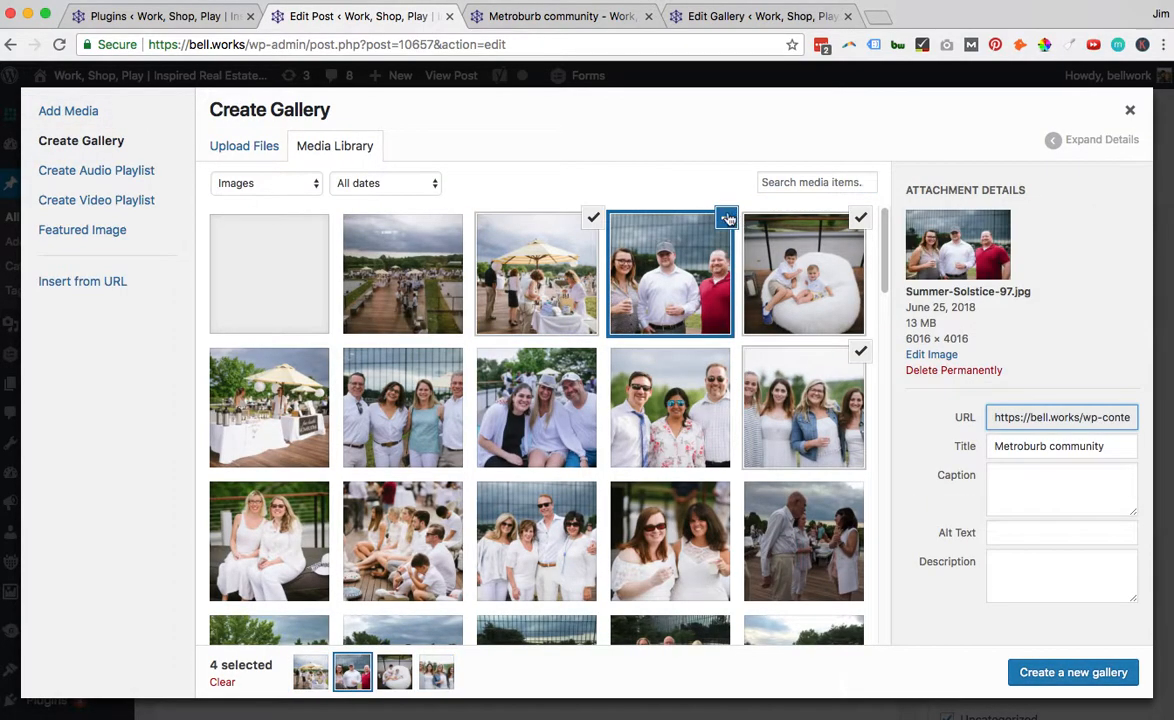
pyautogui.click(728, 218)
pyautogui.click(861, 218)
pyautogui.click(860, 351)
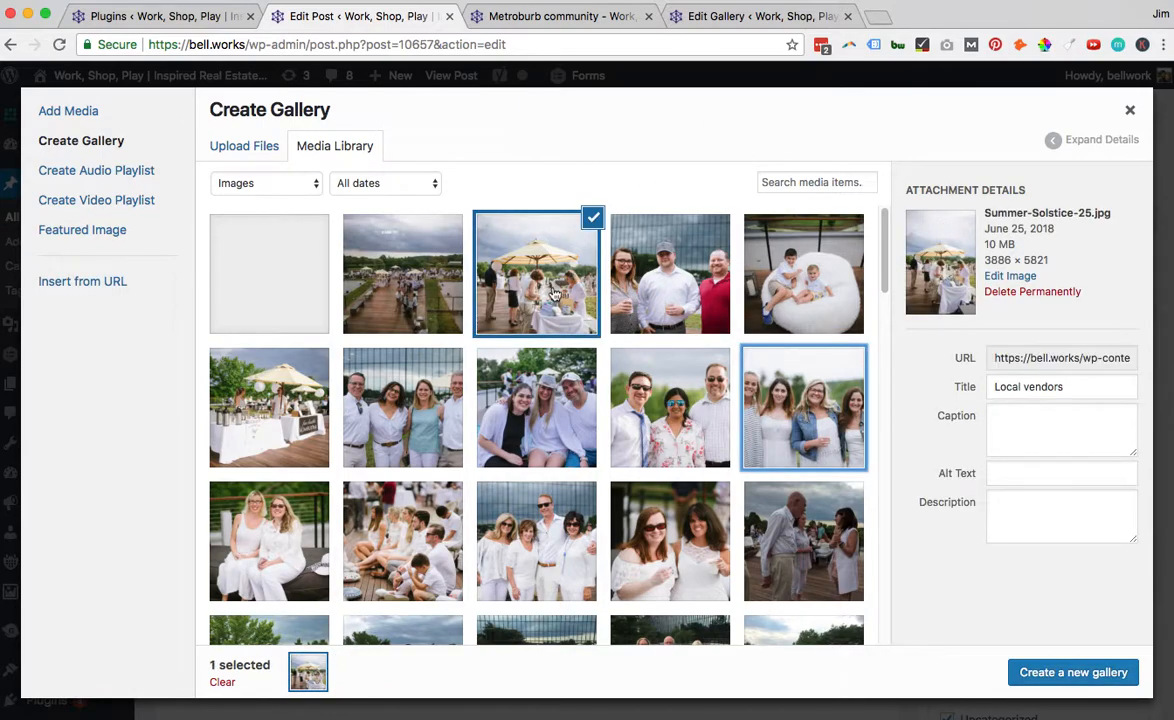
# Check the umbrella stand photo's file name in the attachment details, then leave the media window and view the post in a new tab
pyautogui.moveTo(985, 212); pyautogui.dragTo(1090, 212)
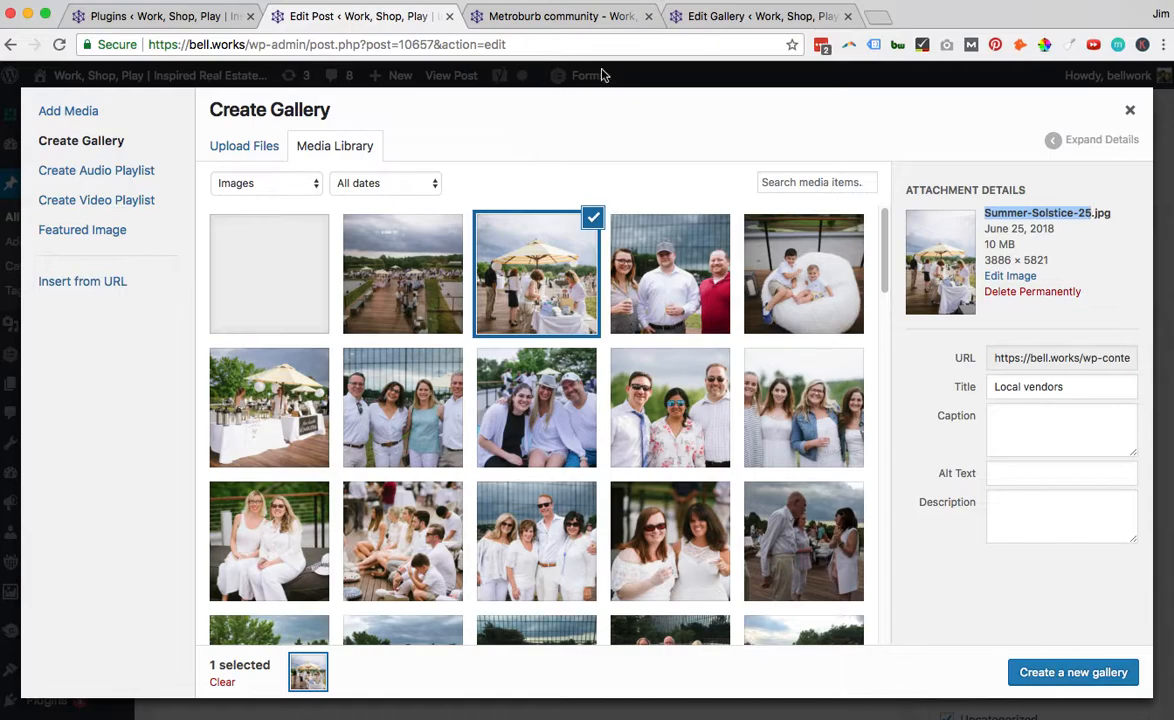
pyautogui.click(456, 73)
pyautogui.rightClick(460, 72)
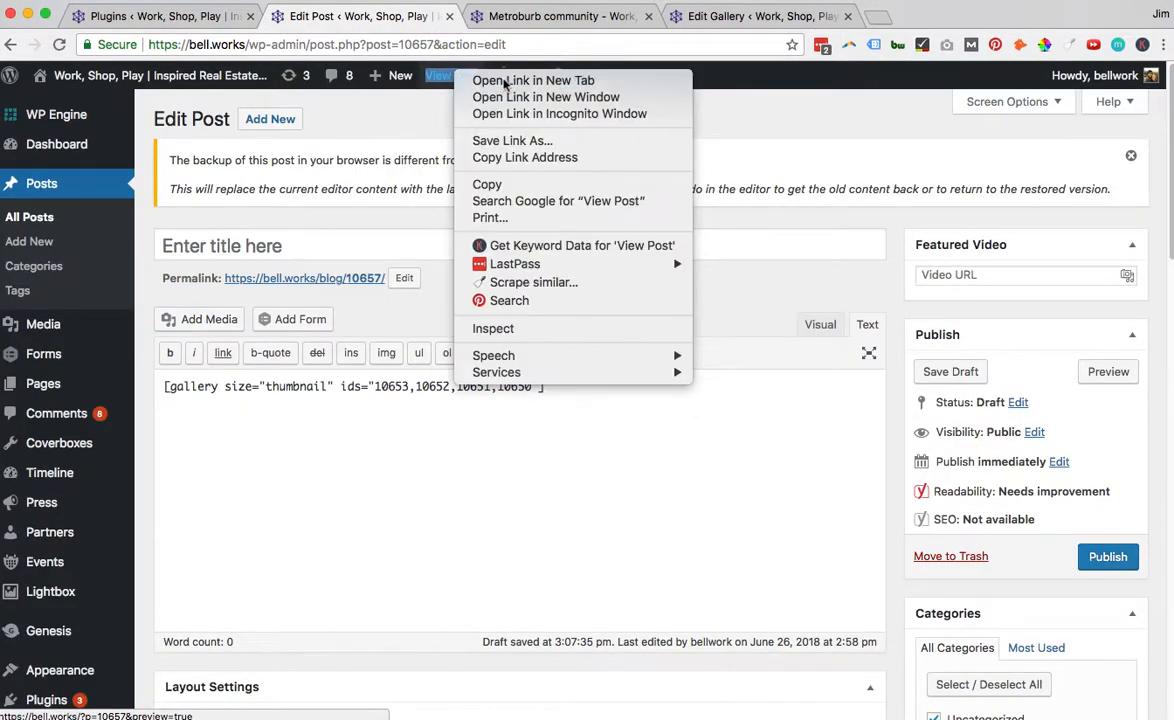
pyautogui.click(505, 82)
pyautogui.click(513, 17)
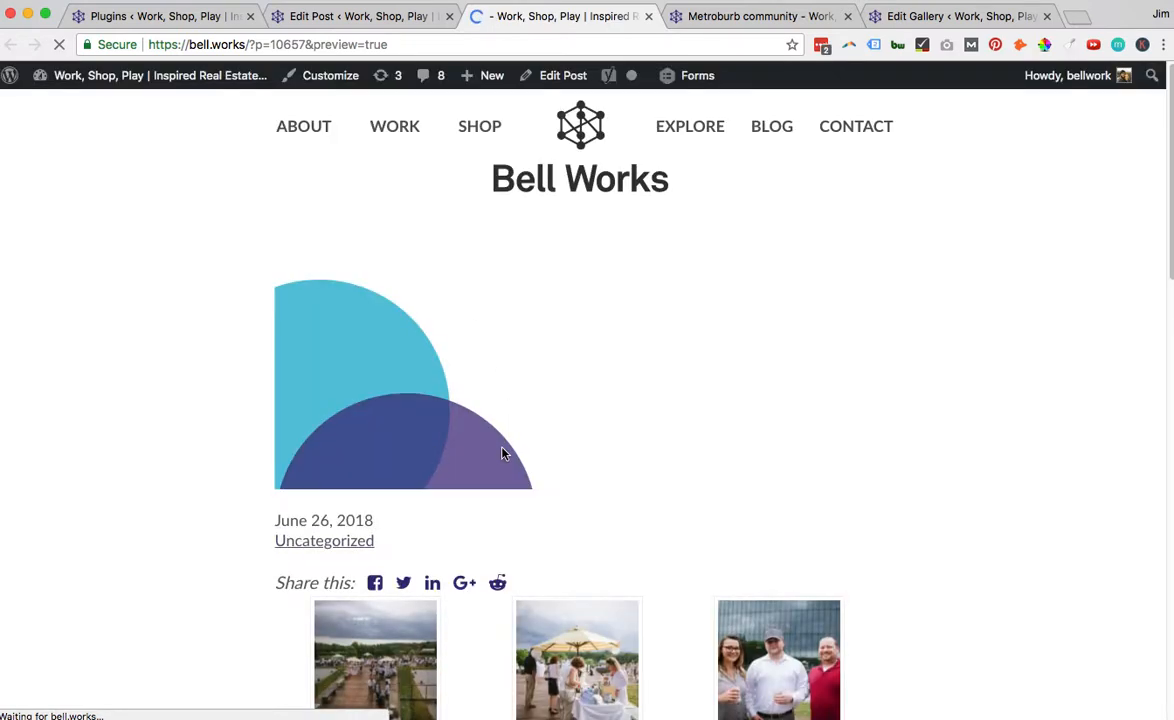
# Open the boardwalk photo's attachment page from the post and its full-size file, comparing the web addresses of both
pyautogui.scroll(-5, 503, 453)
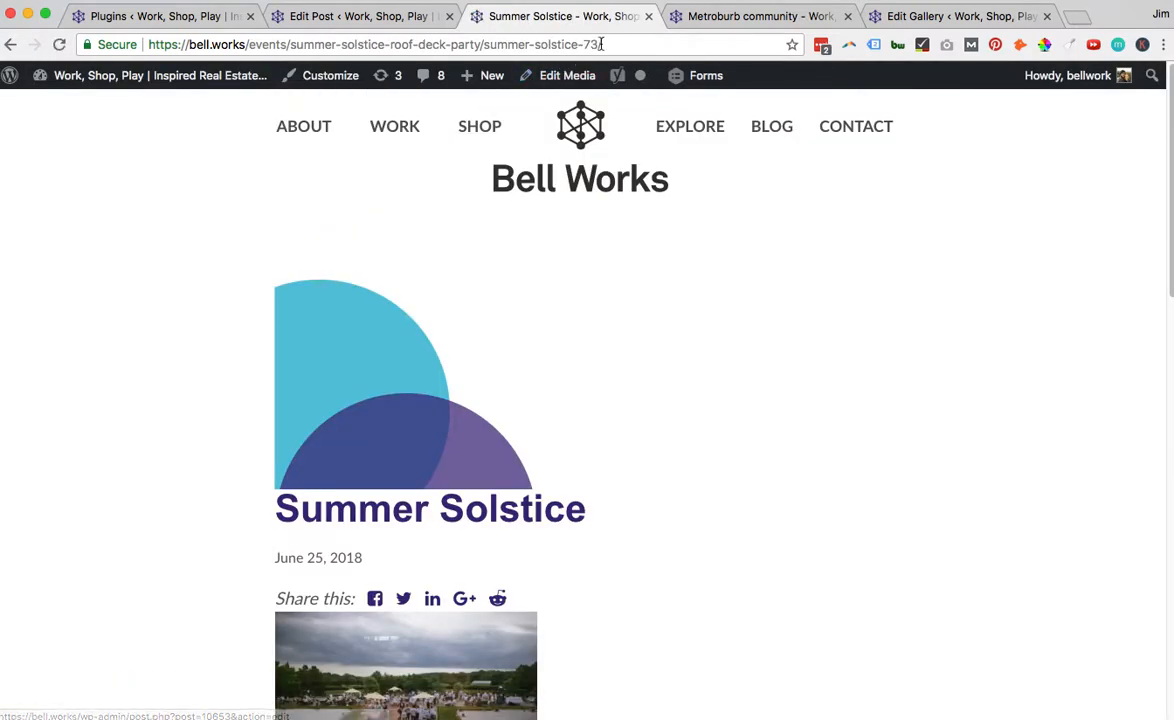
pyautogui.moveTo(601, 44); pyautogui.dragTo(482, 44)
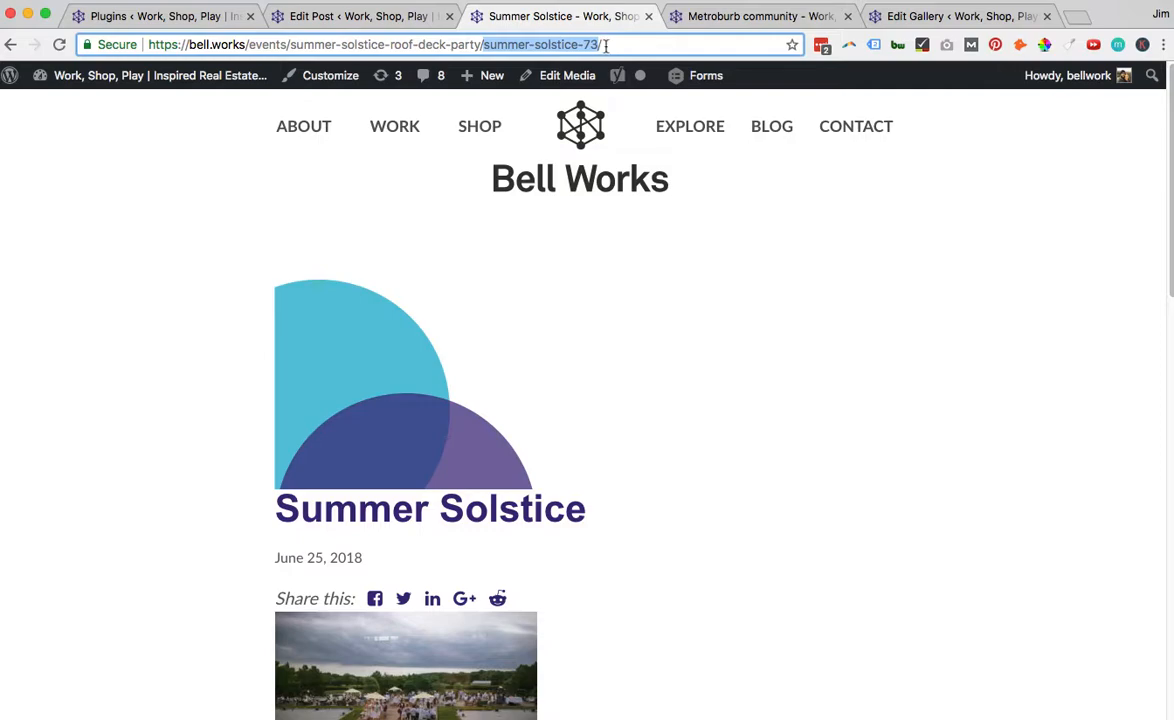
pyautogui.scroll(-3, 678, 196)
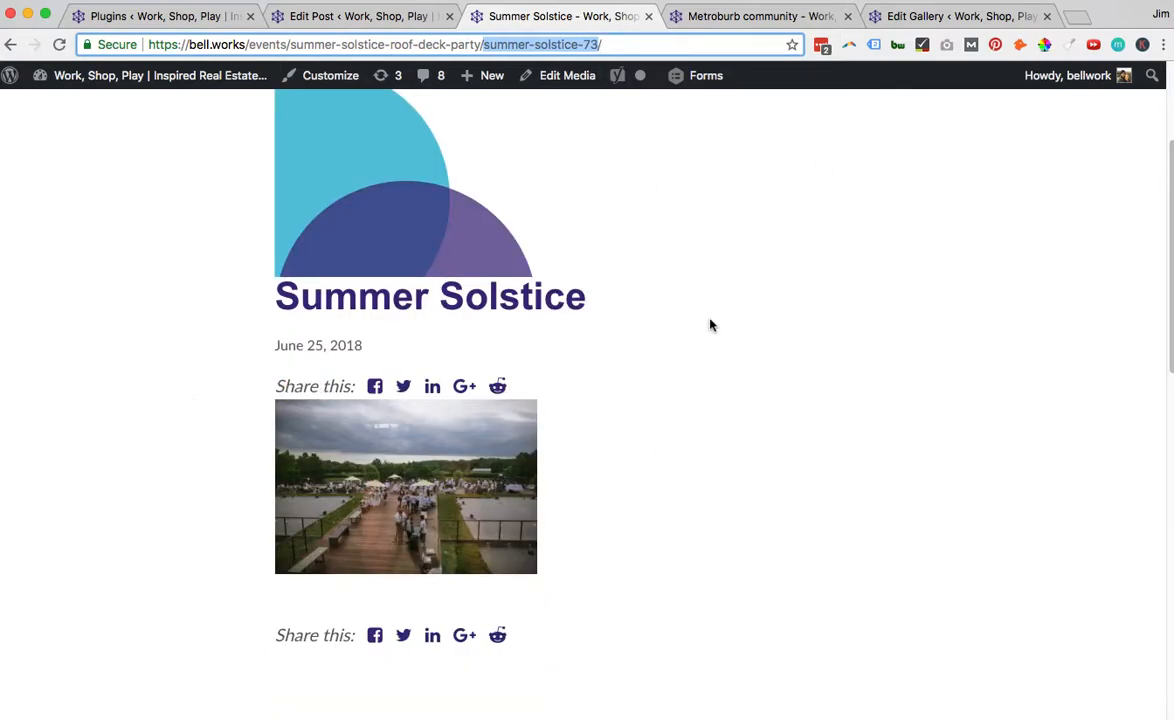
pyautogui.click(411, 472)
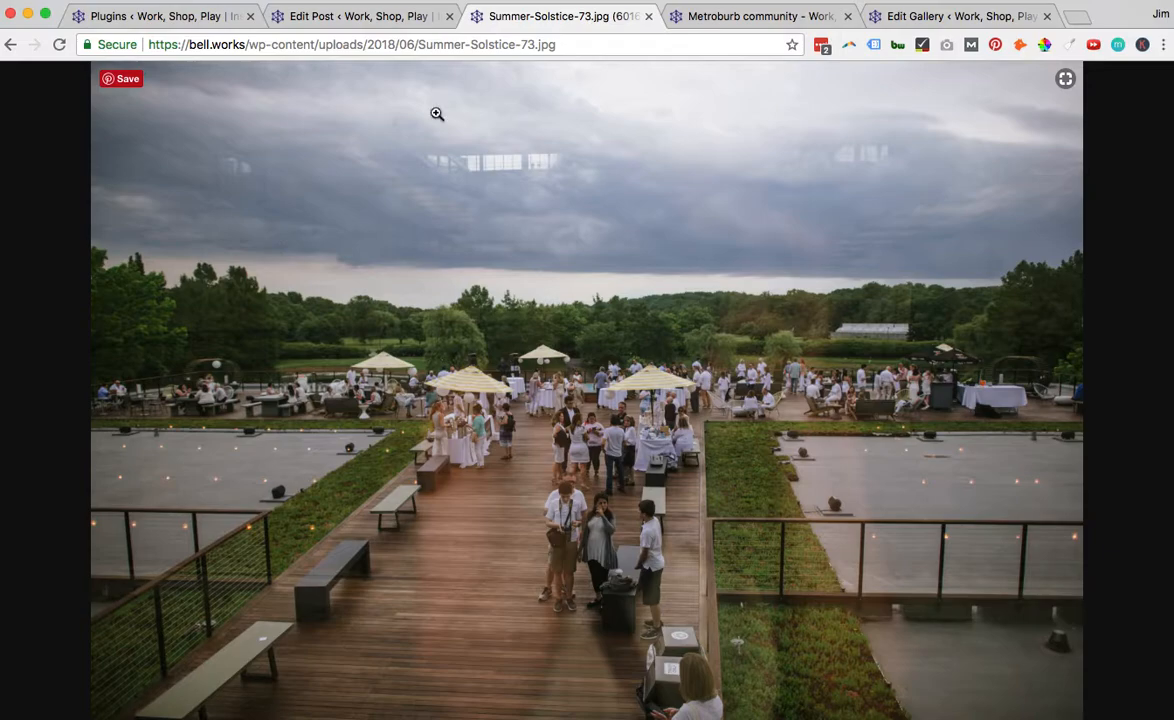
pyautogui.moveTo(556, 44); pyautogui.dragTo(148, 45)
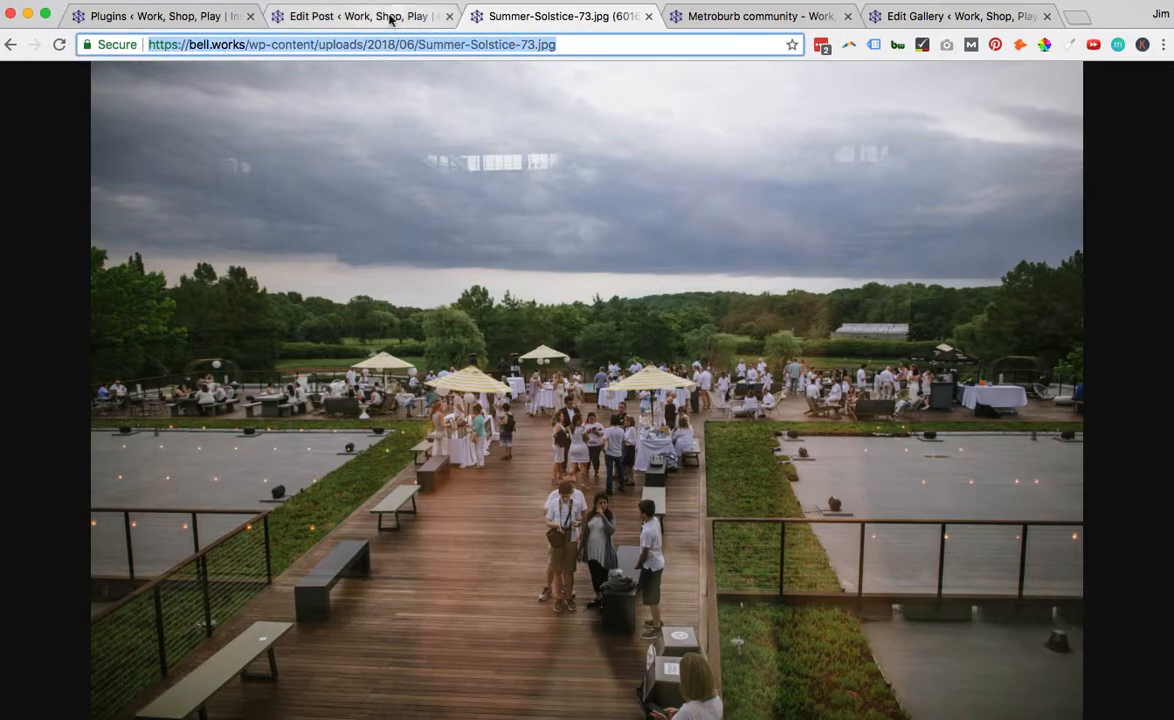
# Back in the post editor, insert a gallery of the umbrella stand, three-person group and beanbag kids photos with Link To set to Media File
pyautogui.click(352, 16)
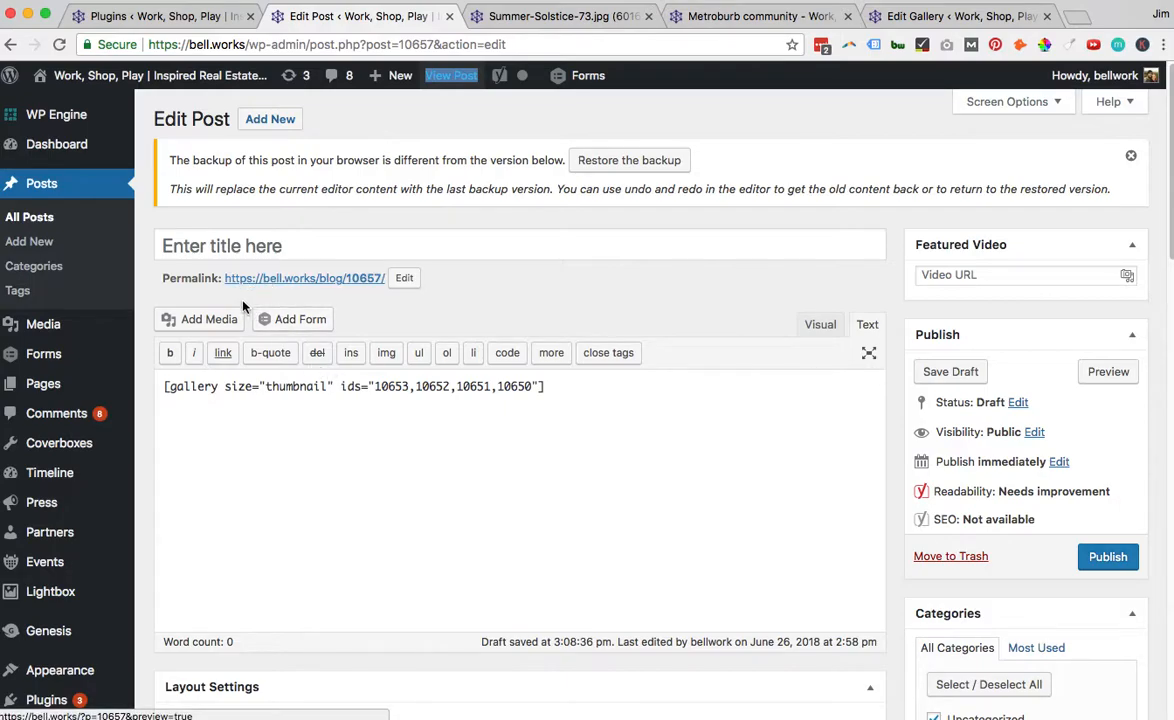
pyautogui.click(215, 319)
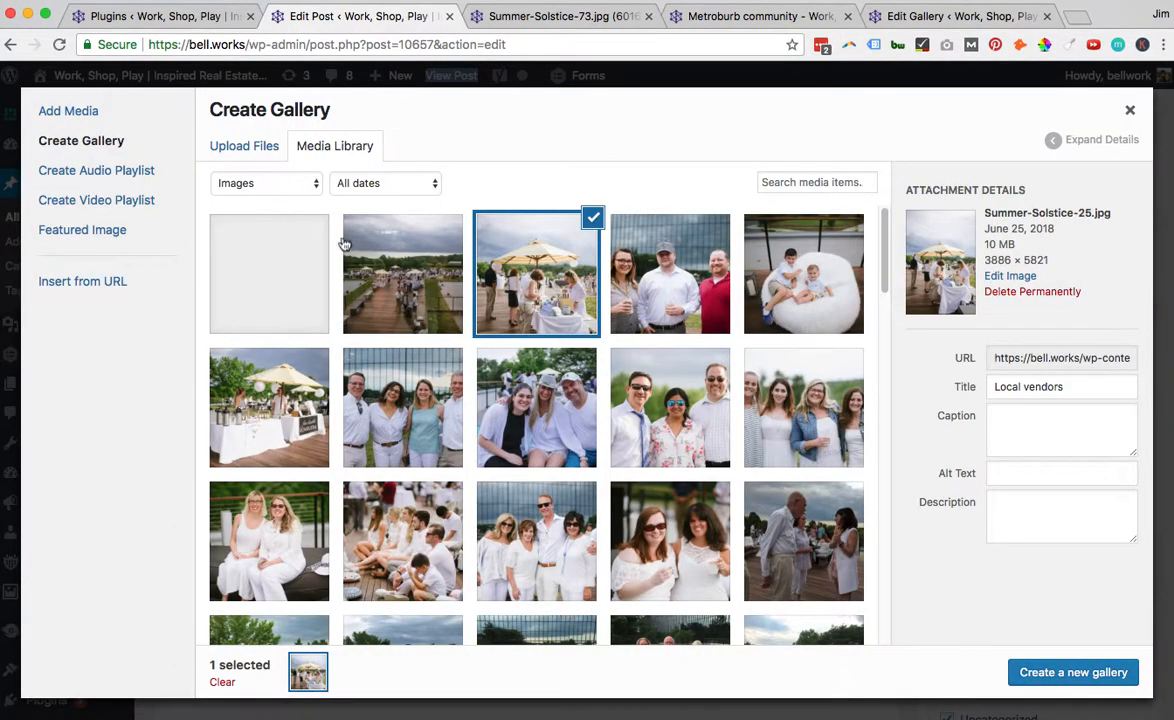
pyautogui.click(651, 298)
pyautogui.click(803, 273)
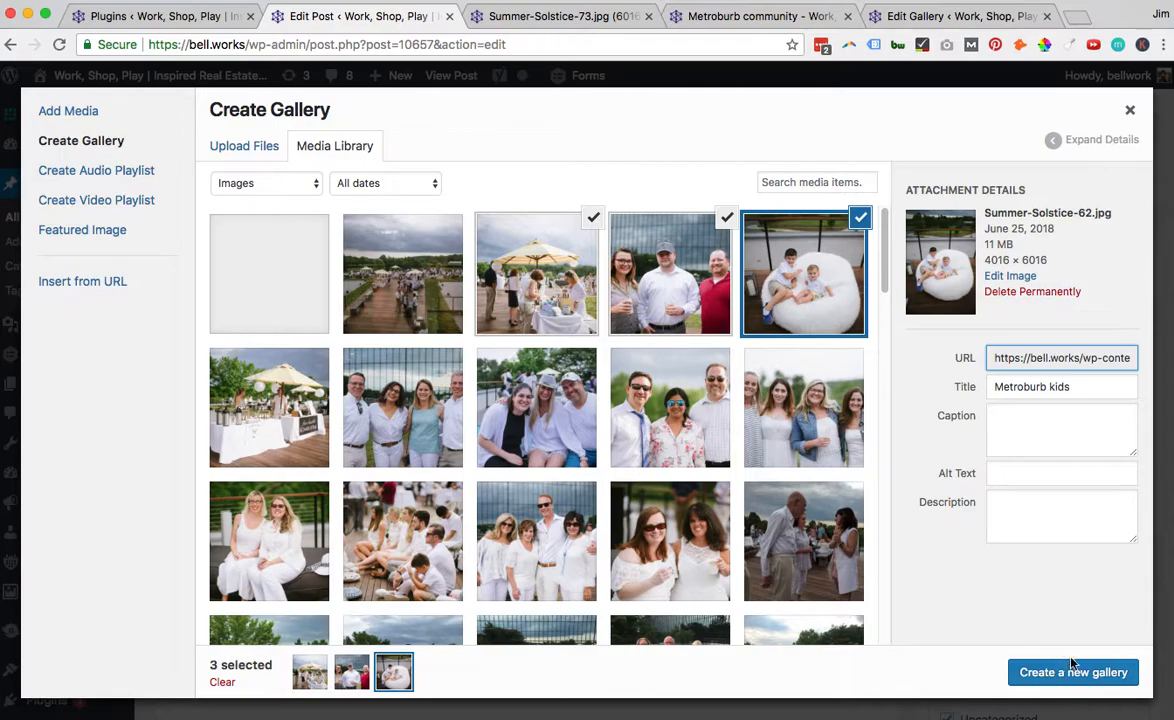
pyautogui.click(1073, 672)
pyautogui.click(1003, 190)
pyautogui.click(1000, 205)
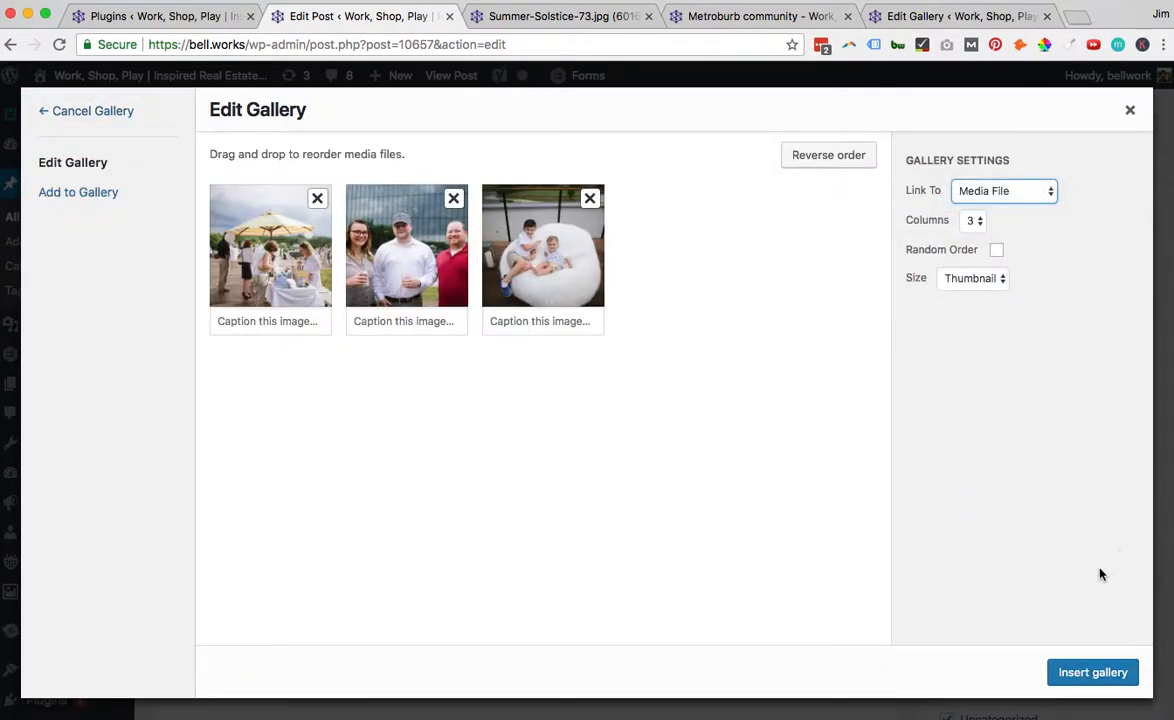
pyautogui.click(1090, 672)
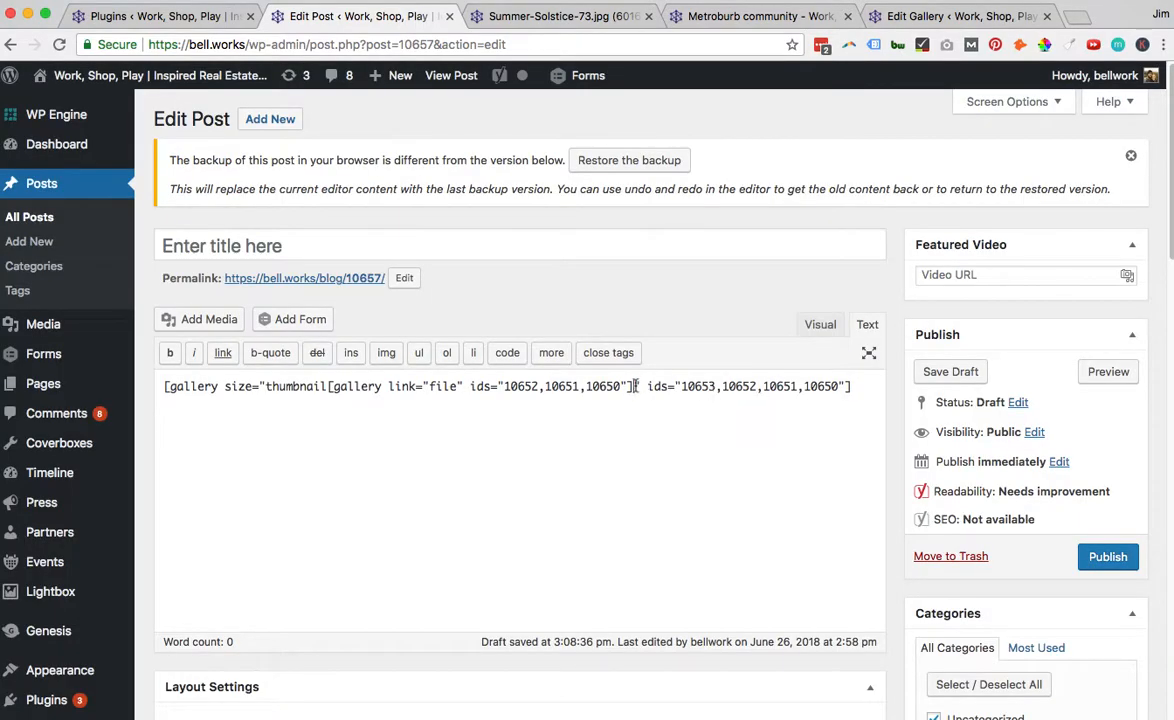
# Delete the old thumbnail gallery shortcode fragments around the new one, leaving only the shortcode with link="file"
pyautogui.moveTo(635, 387); pyautogui.dragTo(642, 456)
pyautogui.press('BackSpace')
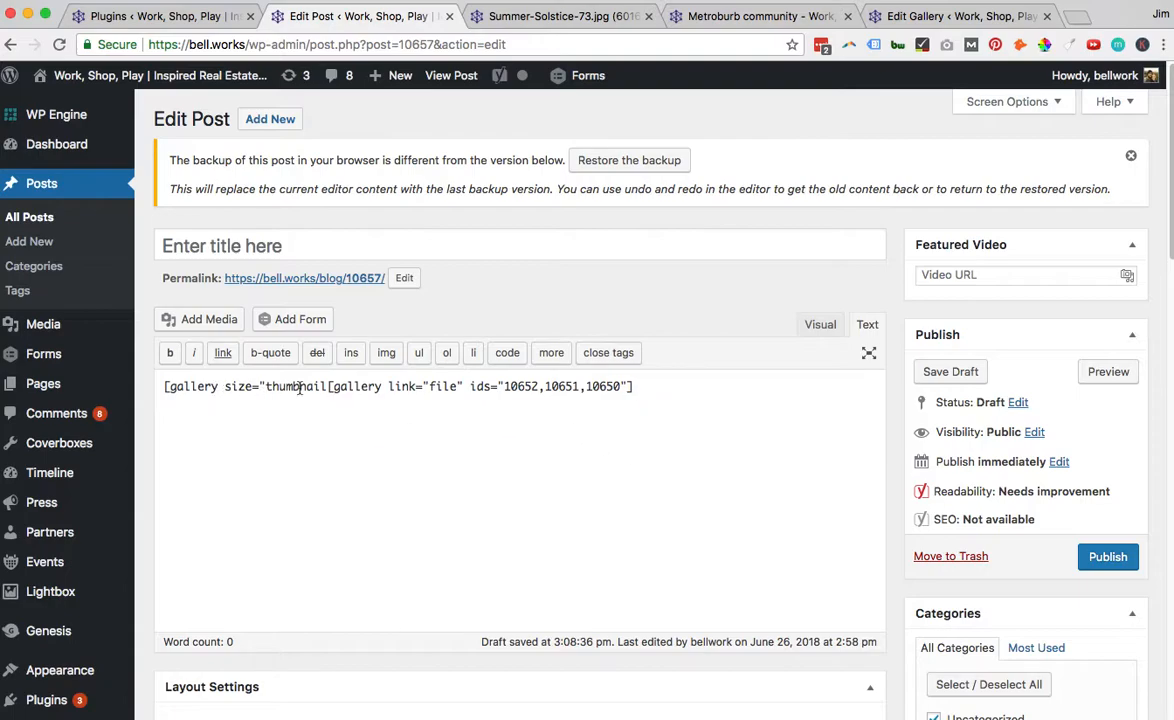
pyautogui.moveTo(330, 386); pyautogui.dragTo(163, 386)
pyautogui.press('BackSpace')
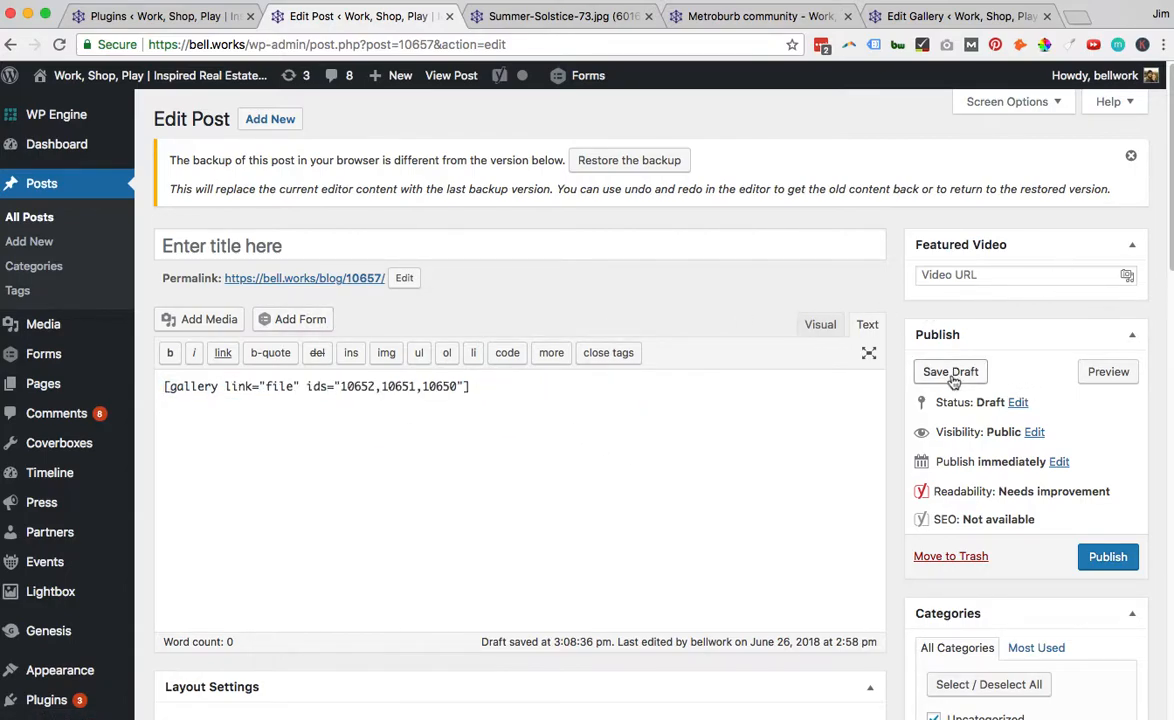
# Preview the post and open the umbrella stand image to check the address it links to
pyautogui.click(1107, 373)
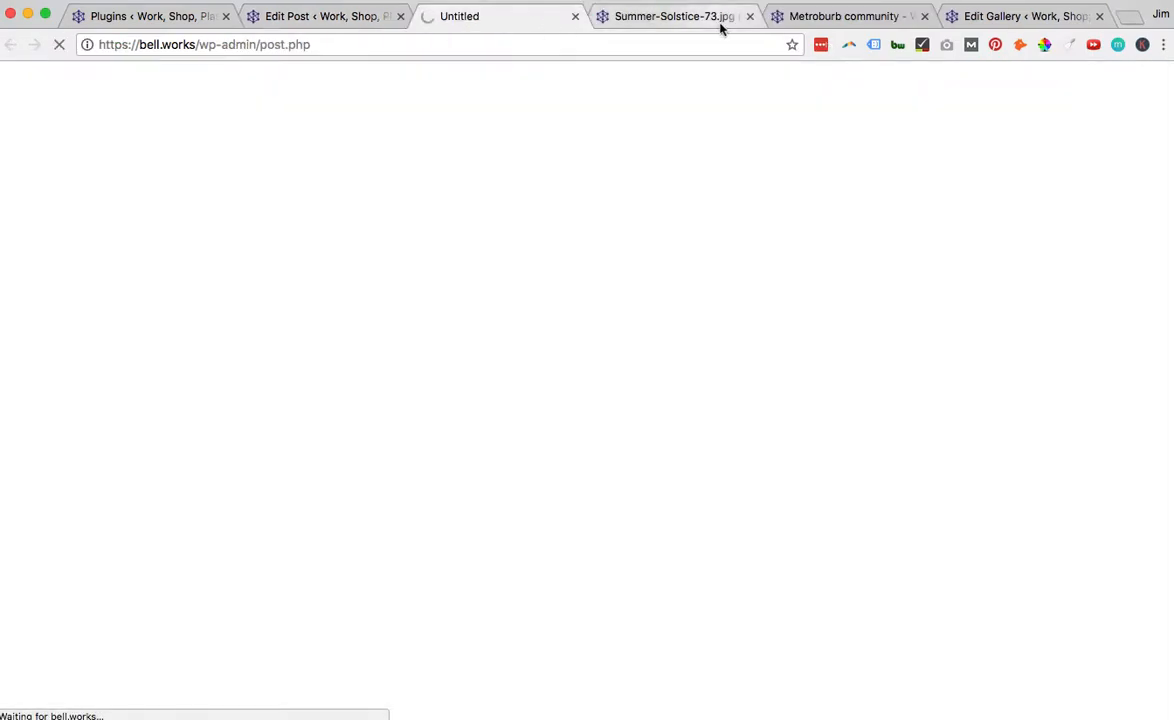
pyautogui.click(352, 605)
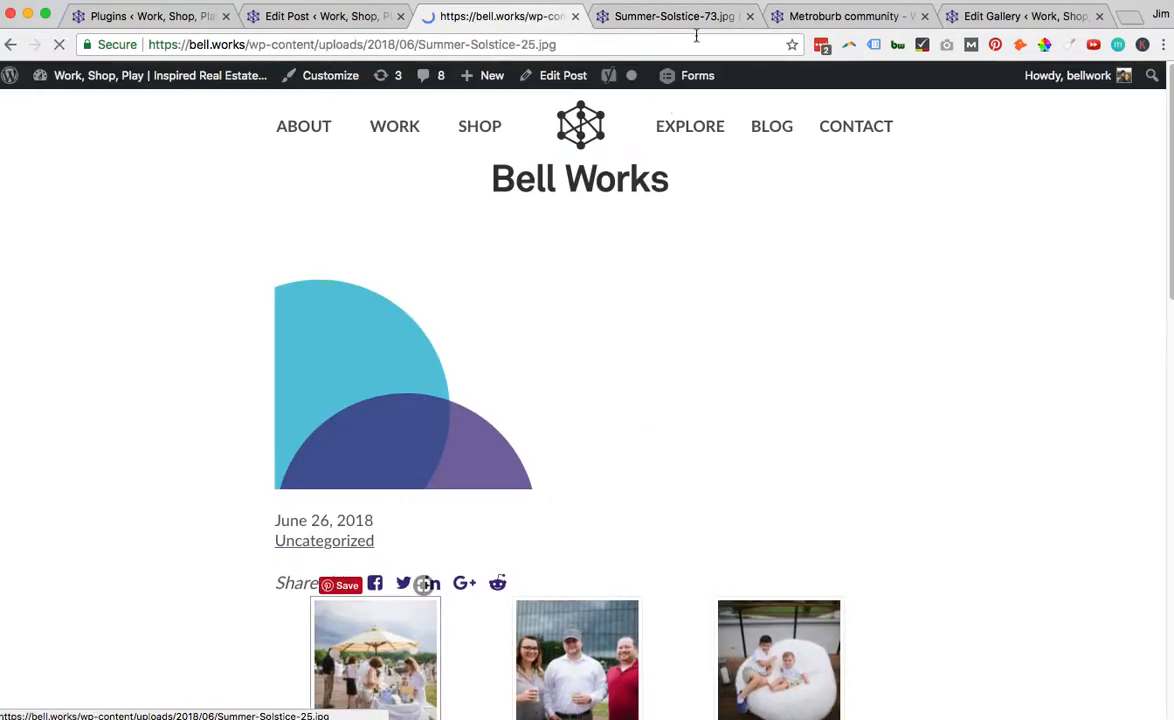
pyautogui.click(474, 48)
# Return to the post editor and open the list of installed plugins in a new tab
pyautogui.click(320, 16)
pyautogui.click(743, 461)
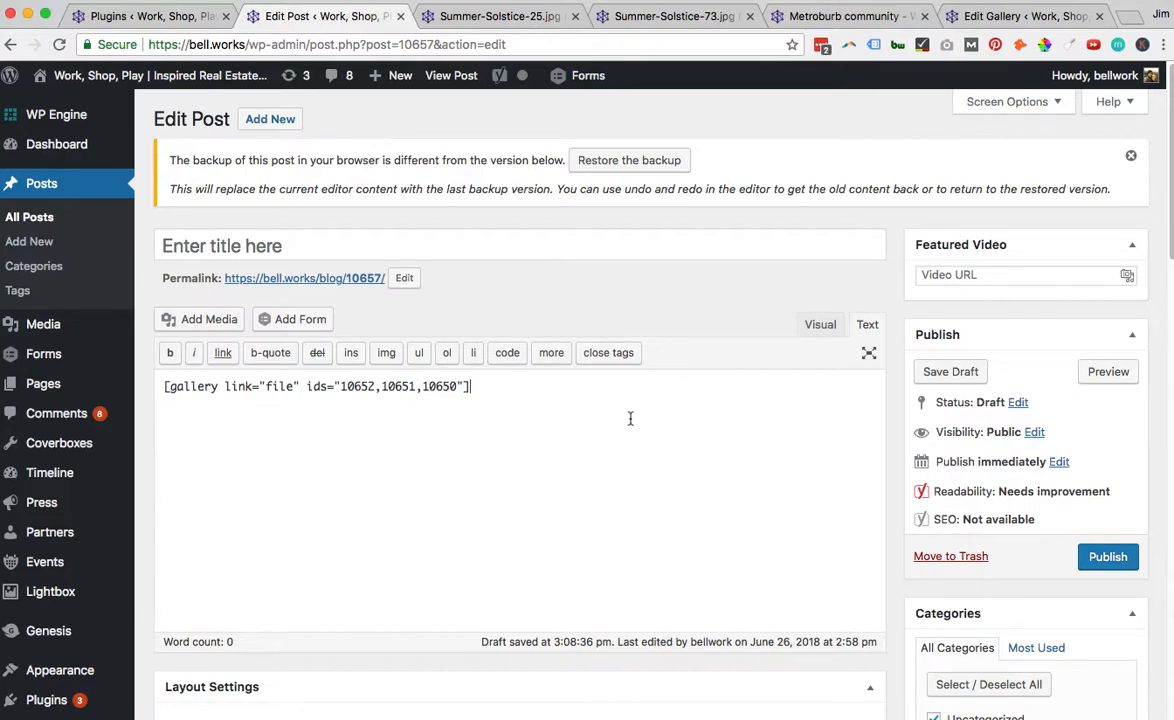
pyautogui.scroll(-1, 600, 410)
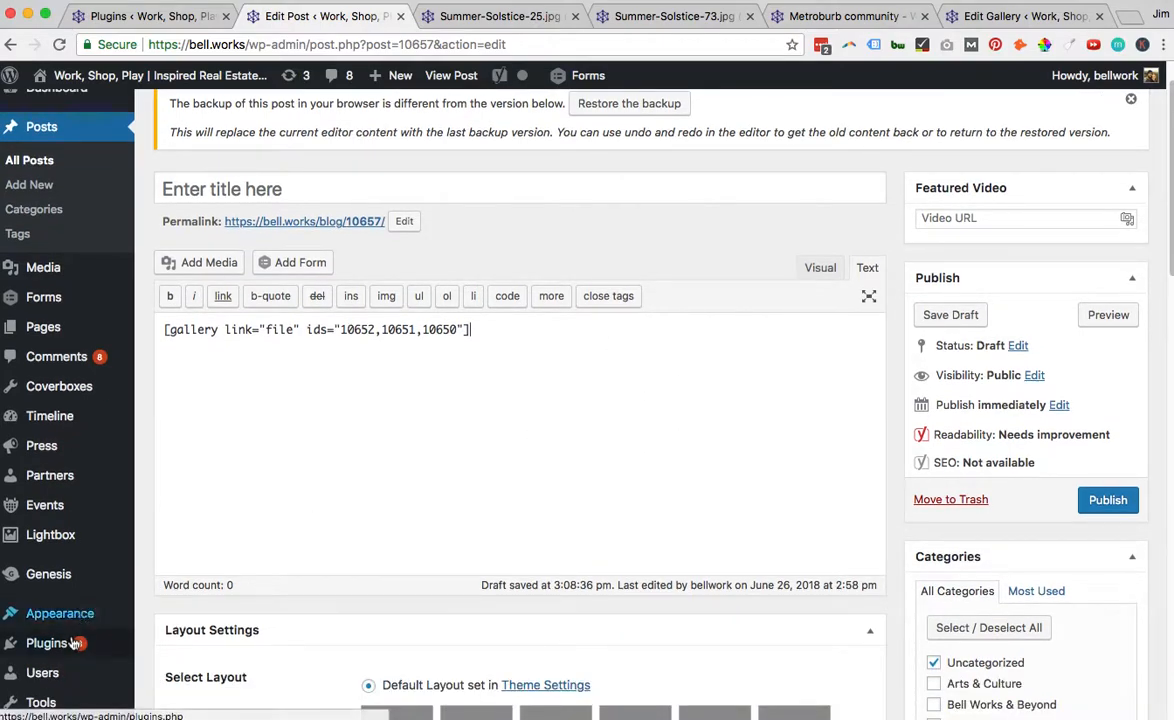
pyautogui.moveTo(75, 614)
pyautogui.scroll(-4, 150, 550)
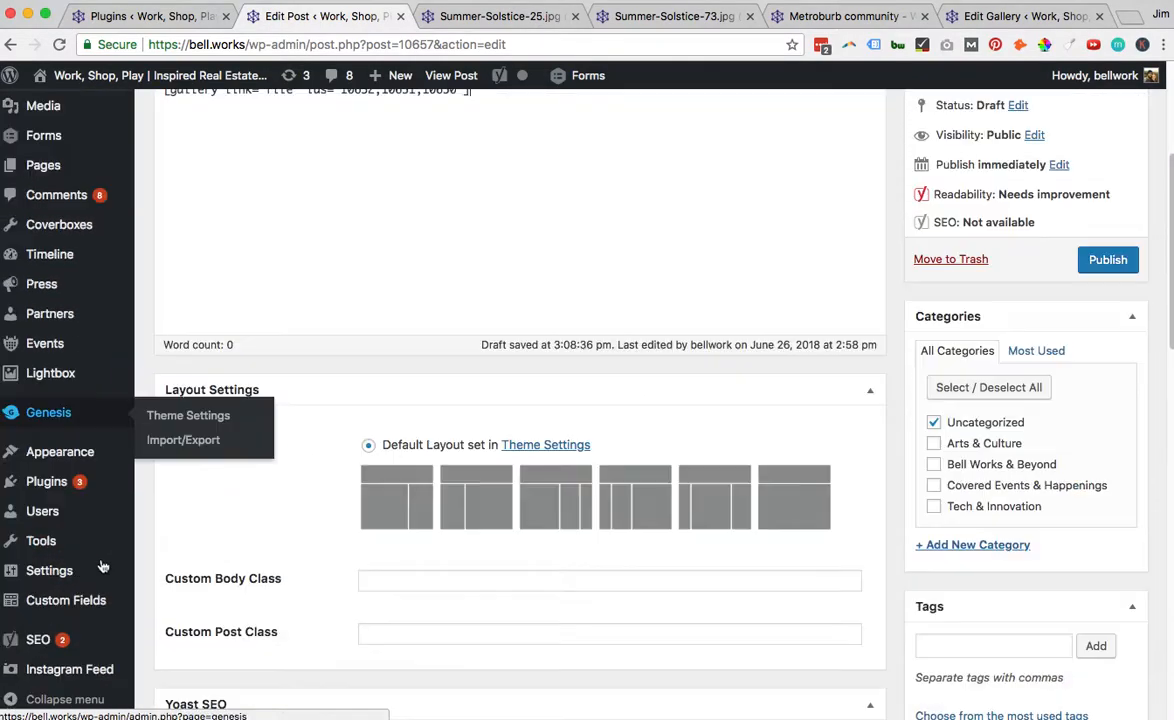
pyautogui.moveTo(173, 495)
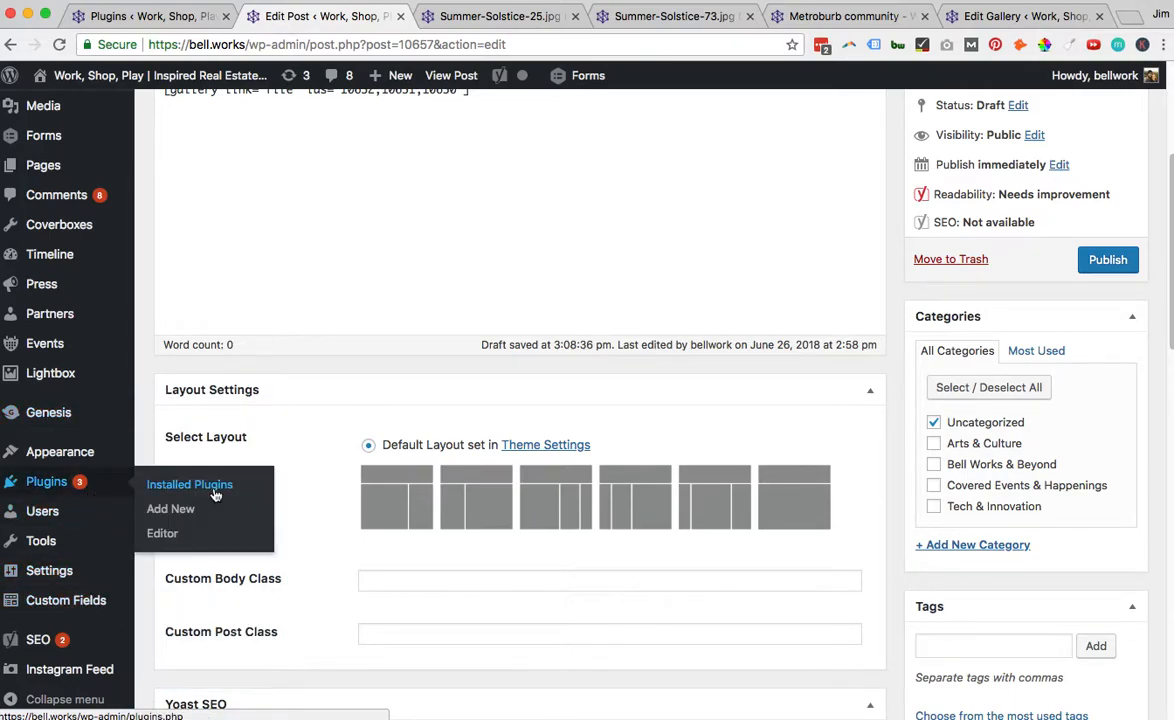
pyautogui.keyDown('super'); pyautogui.click(214, 494); pyautogui.keyUp('super')
pyautogui.click(575, 16)
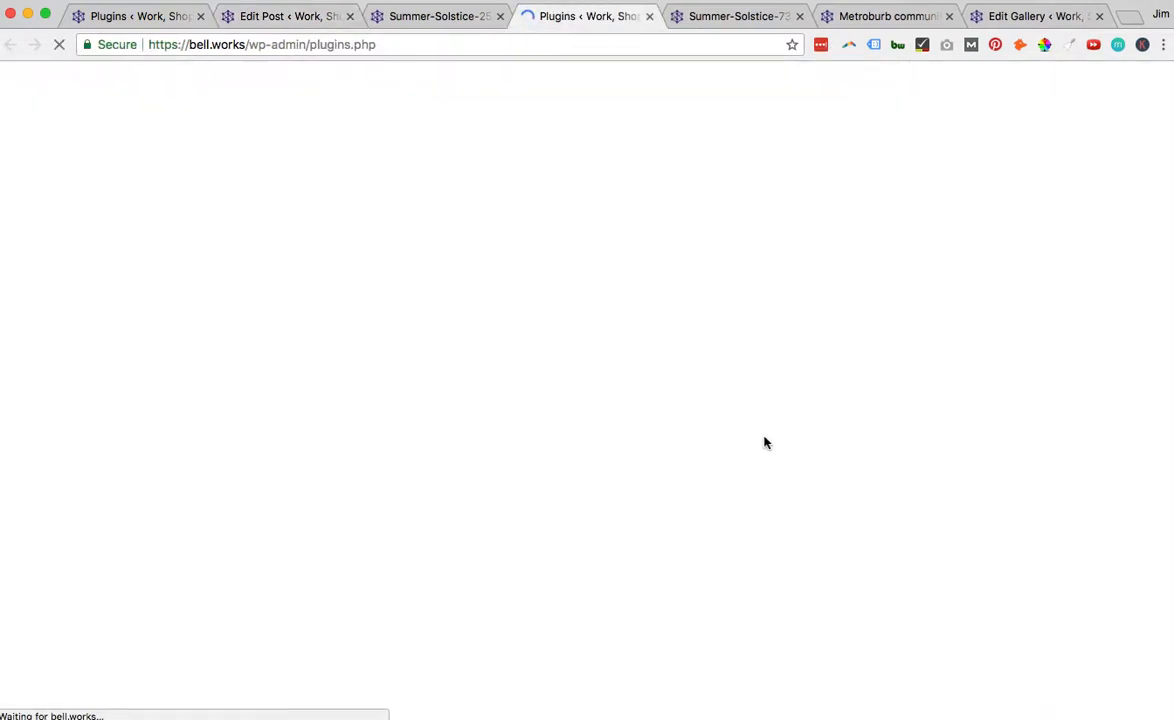
# Find the lightbox plugin on the plugins page by searching for "lightbox" and activate it
pyautogui.press('super+f')
pyautogui.write('lightbo')
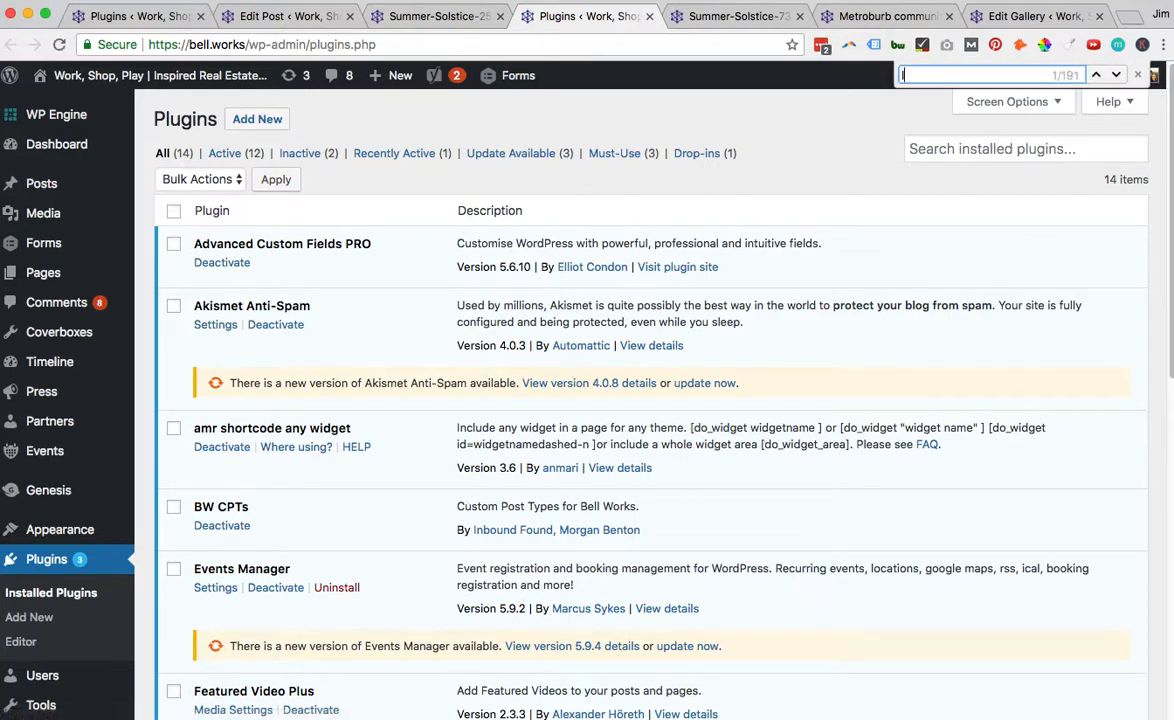
pyautogui.write('x')
pyautogui.click(213, 386)
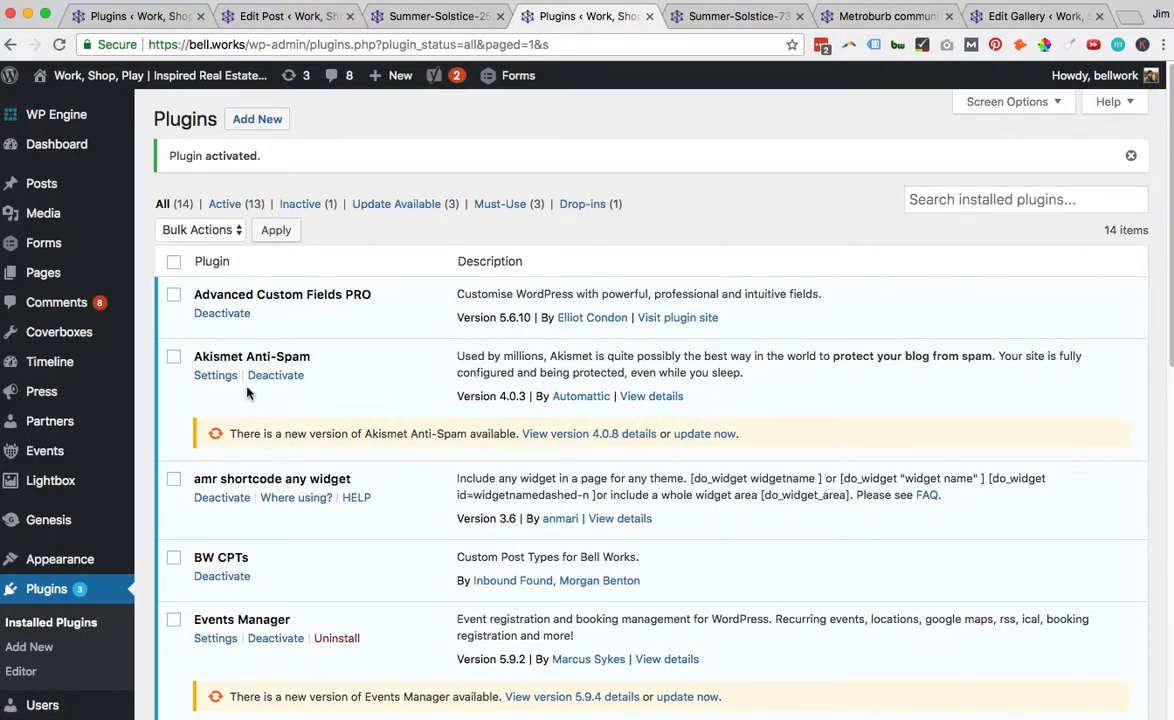
# Go back to the post editor and delete the whole gallery shortcode from the post content
pyautogui.click(384, 18)
pyautogui.click(309, 18)
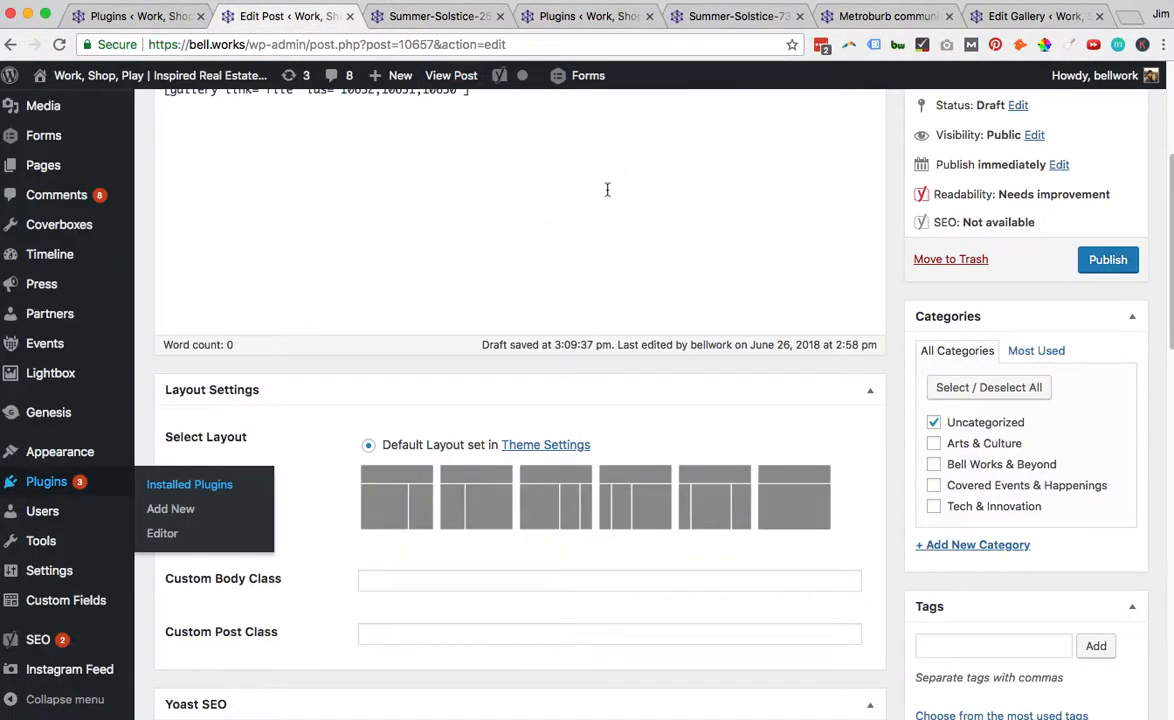
pyautogui.scroll(5, 578, 271)
pyautogui.moveTo(529, 382); pyautogui.dragTo(459, 244)
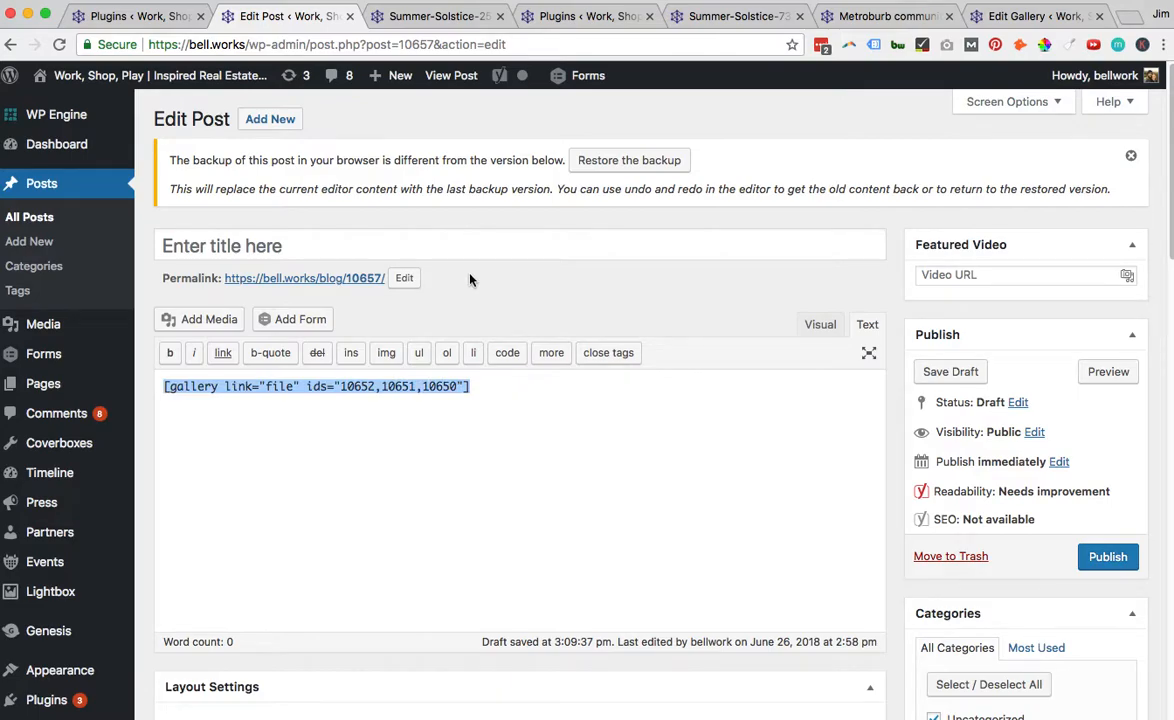
pyautogui.press('BackSpace')
# Create a new gallery from the boardwalk, umbrella stand, three-person group and beanbag kids photos
pyautogui.click(196, 318)
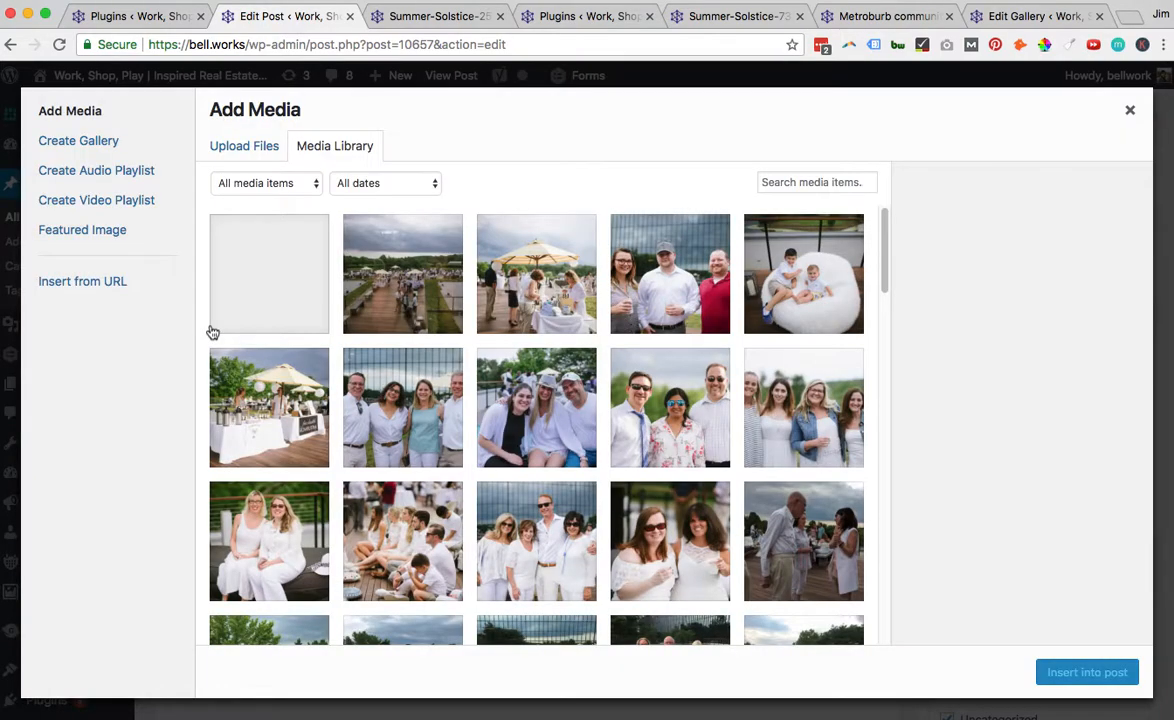
pyautogui.click(84, 141)
pyautogui.click(458, 259)
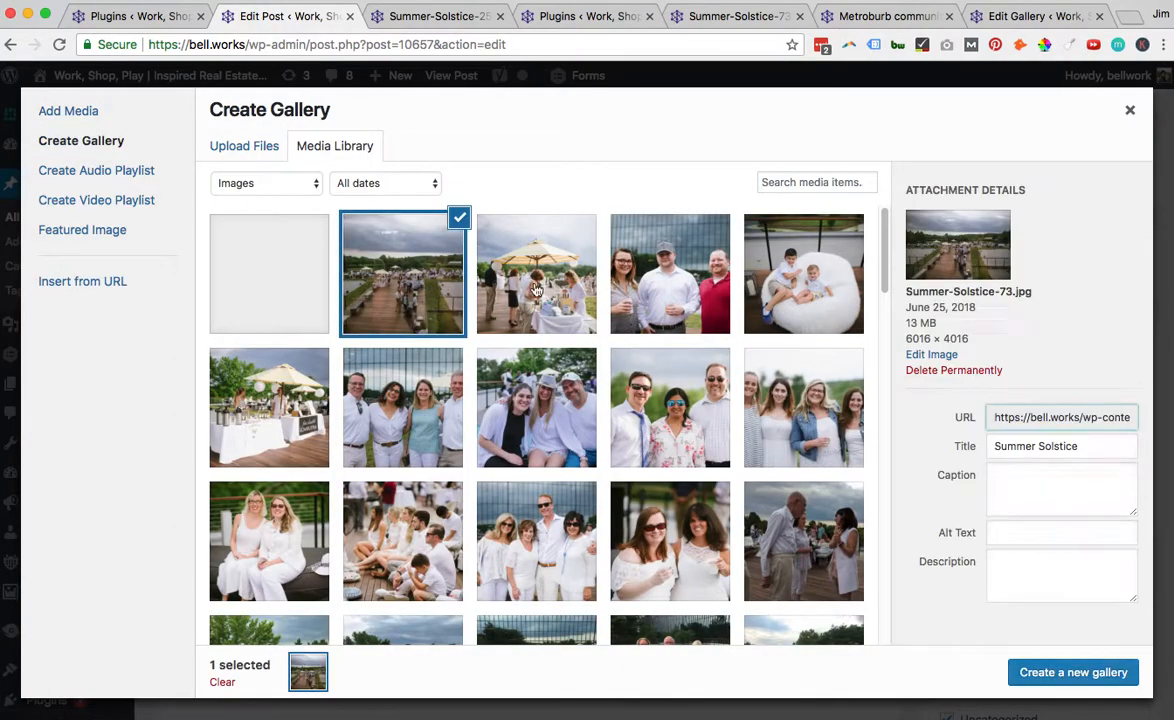
pyautogui.click(570, 278)
pyautogui.click(720, 287)
pyautogui.click(803, 273)
pyautogui.click(1085, 673)
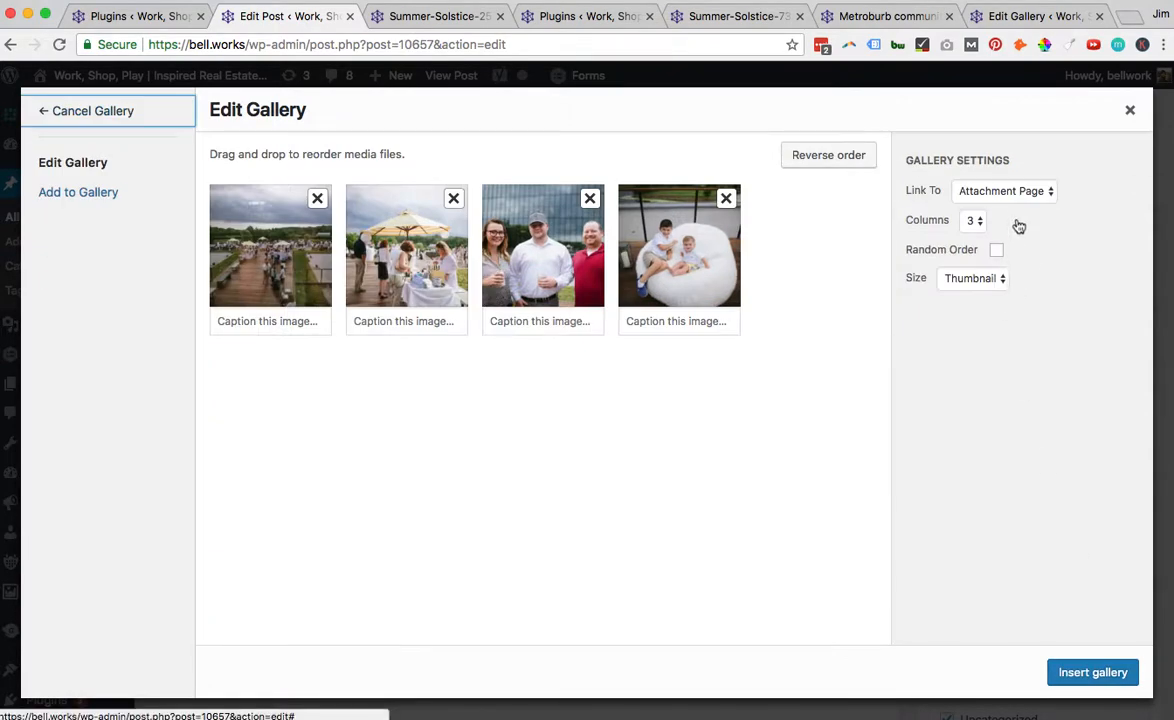
# Check the gallery's Link To choices, keep Attachment Page, and insert the gallery into the post
pyautogui.click(1018, 194)
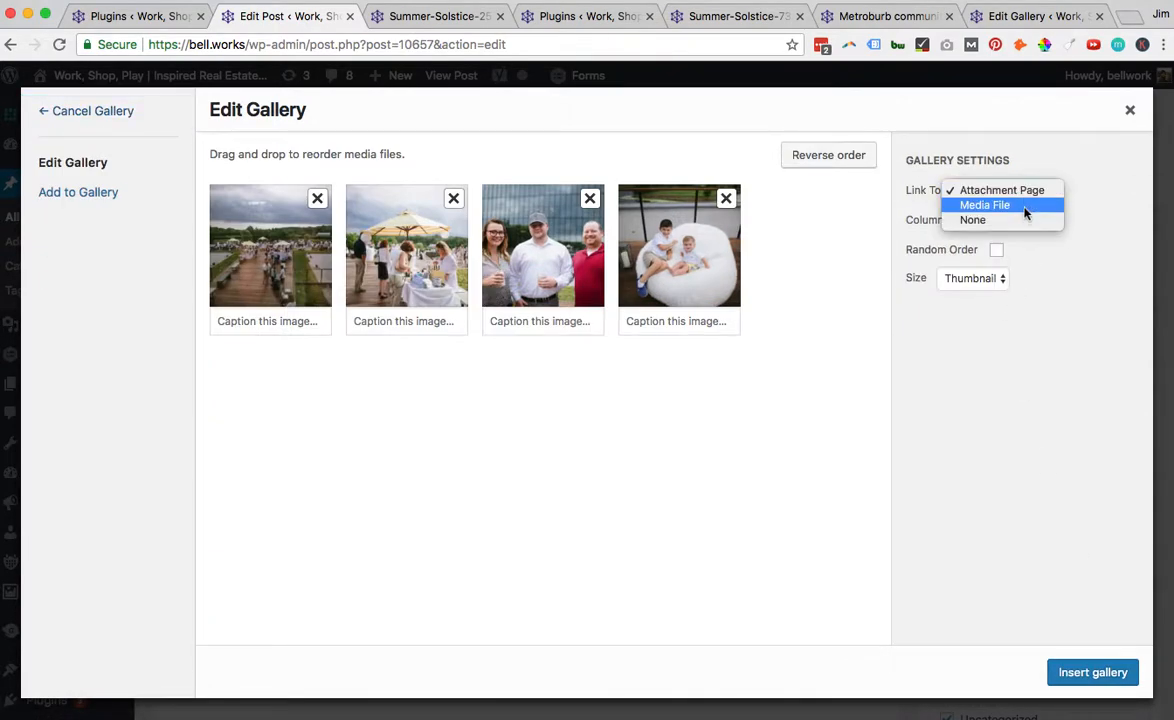
pyautogui.click(1092, 672)
pyautogui.click(1092, 672)
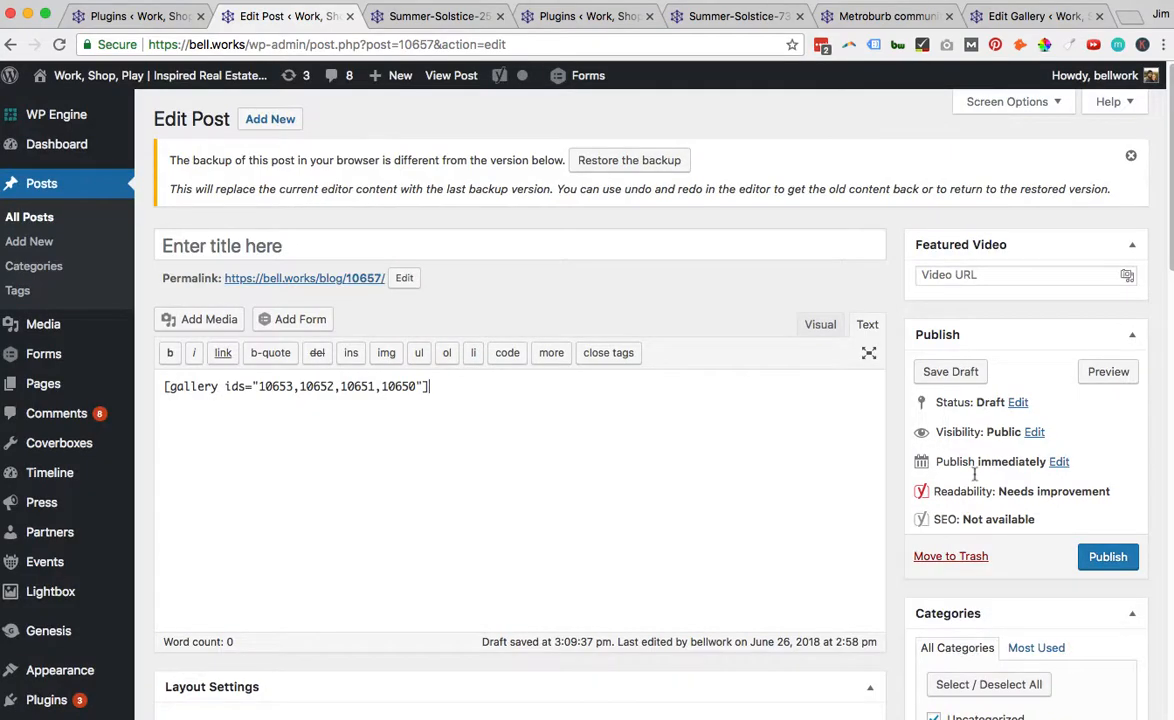
# Preview the post, view the boardwalk photo in the lightbox and close it again
pyautogui.click(1106, 373)
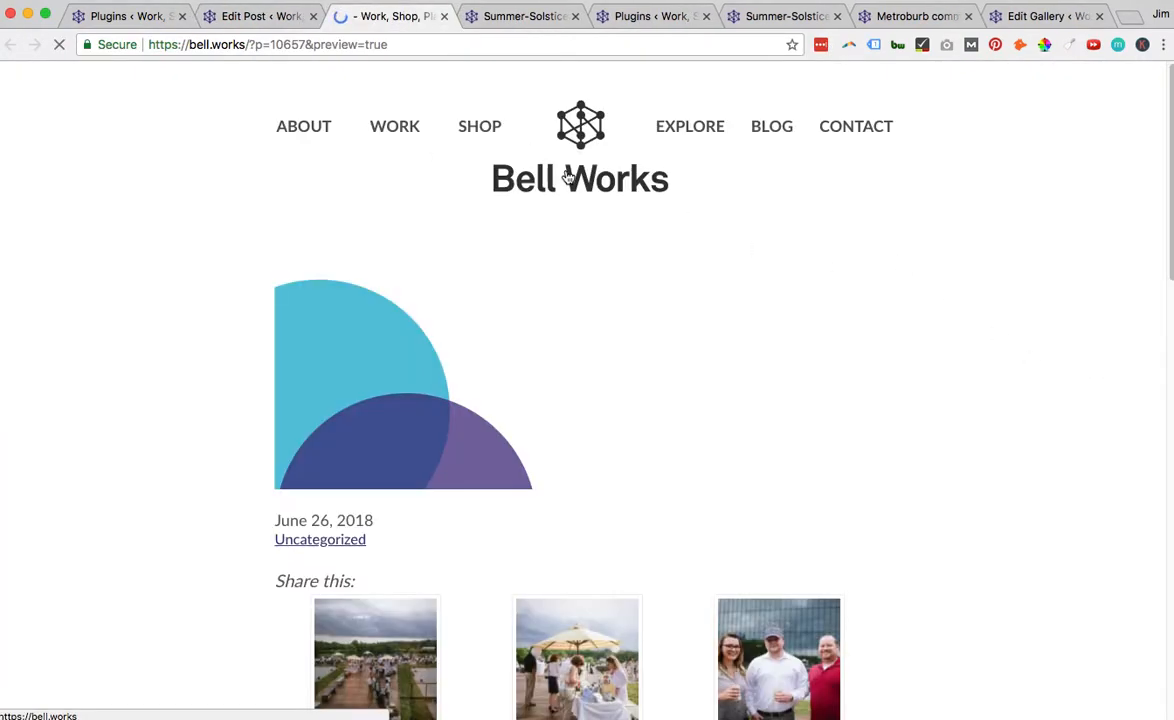
pyautogui.scroll(-2, 880, 414)
pyautogui.click(375, 558)
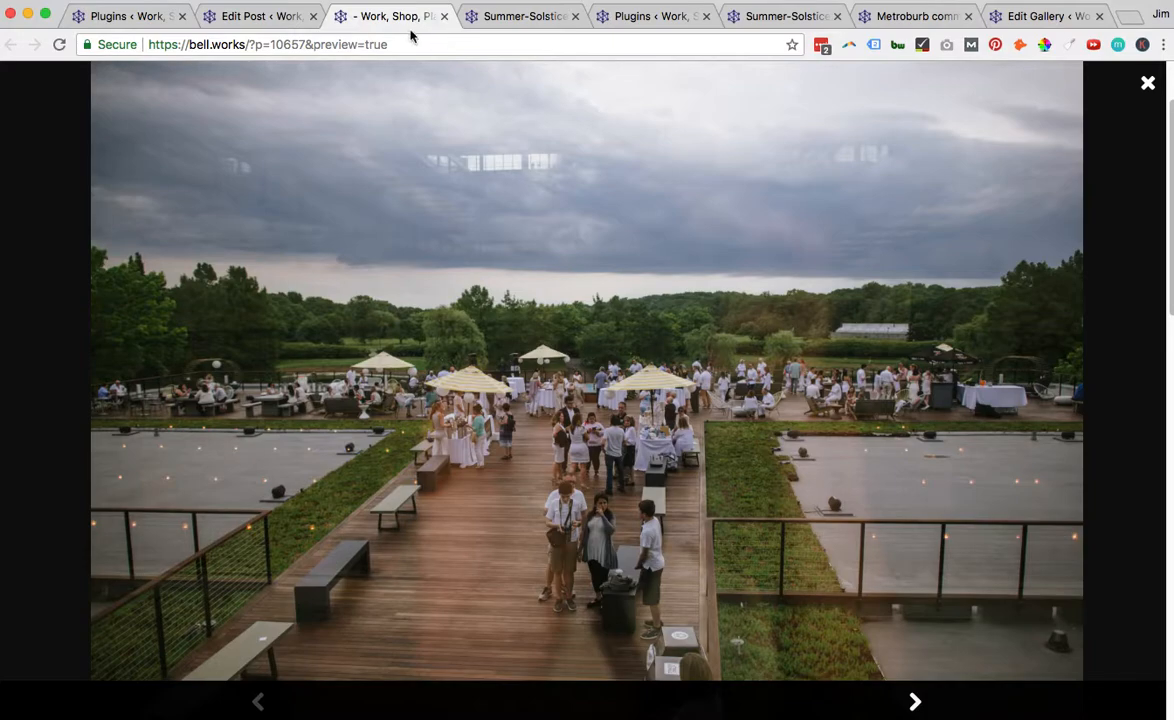
pyautogui.press('Escape')
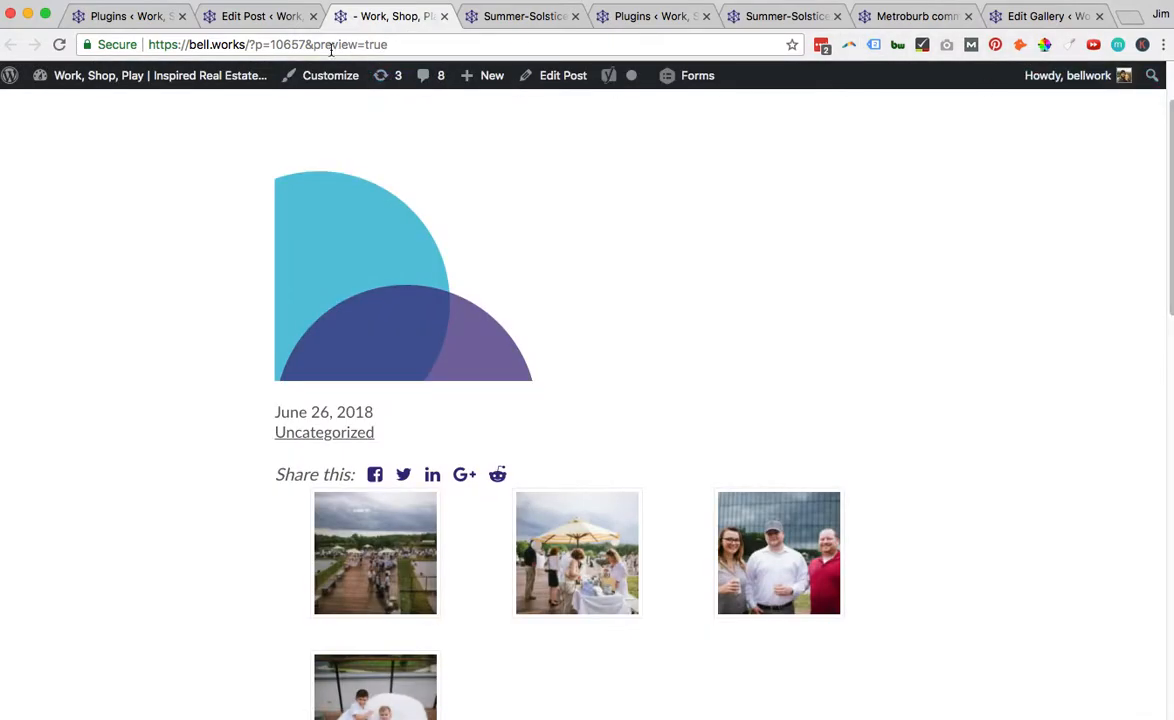
# Open the umbrella stand photo in the lightbox, advance through the following two images and close the lightbox
pyautogui.click(530, 510)
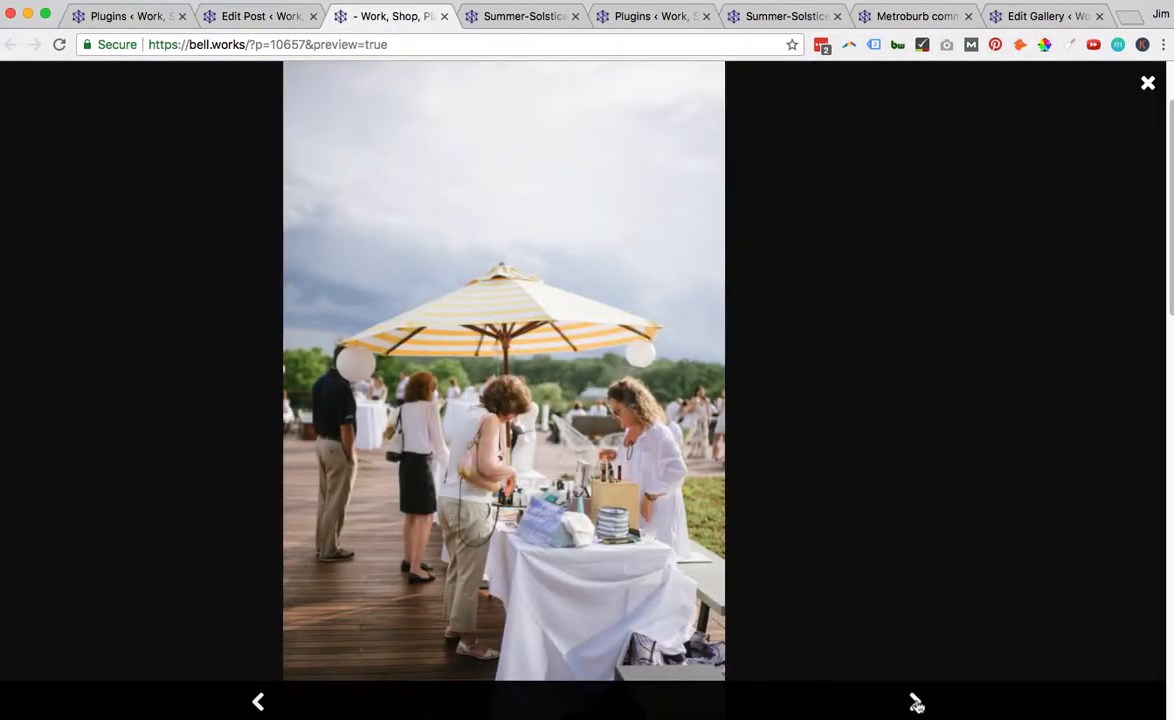
pyautogui.click(915, 701)
pyautogui.click(915, 701)
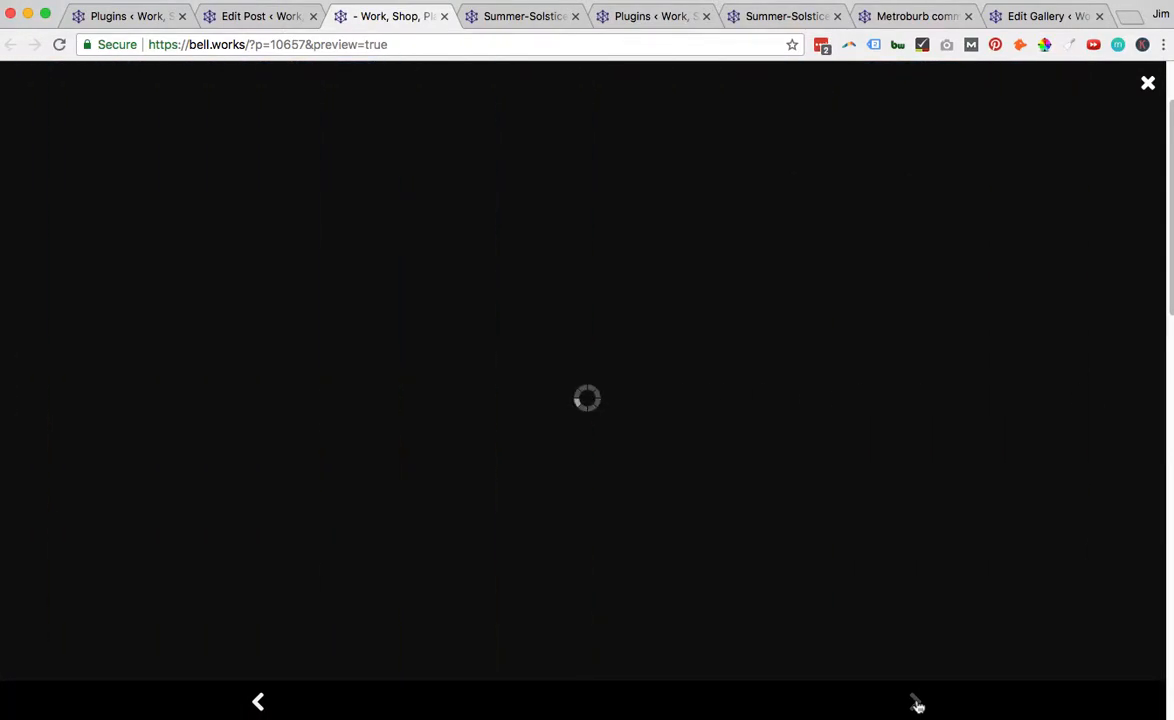
pyautogui.click(1148, 82)
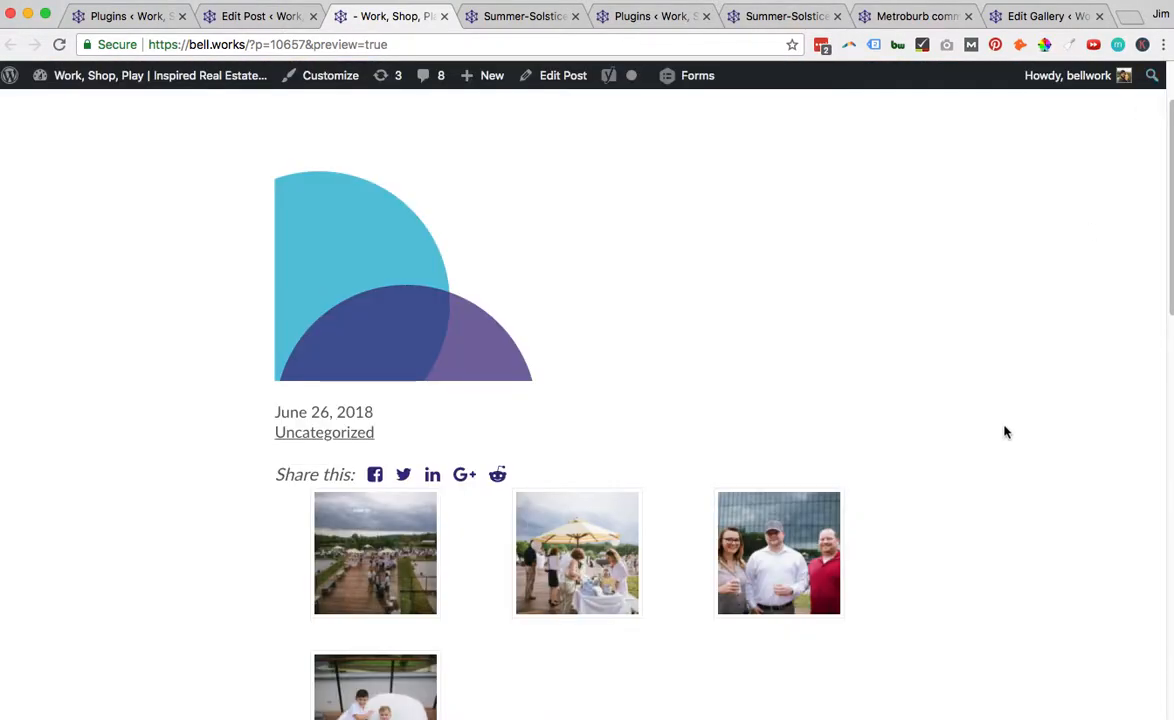
pyautogui.scroll(2, 1006, 432)
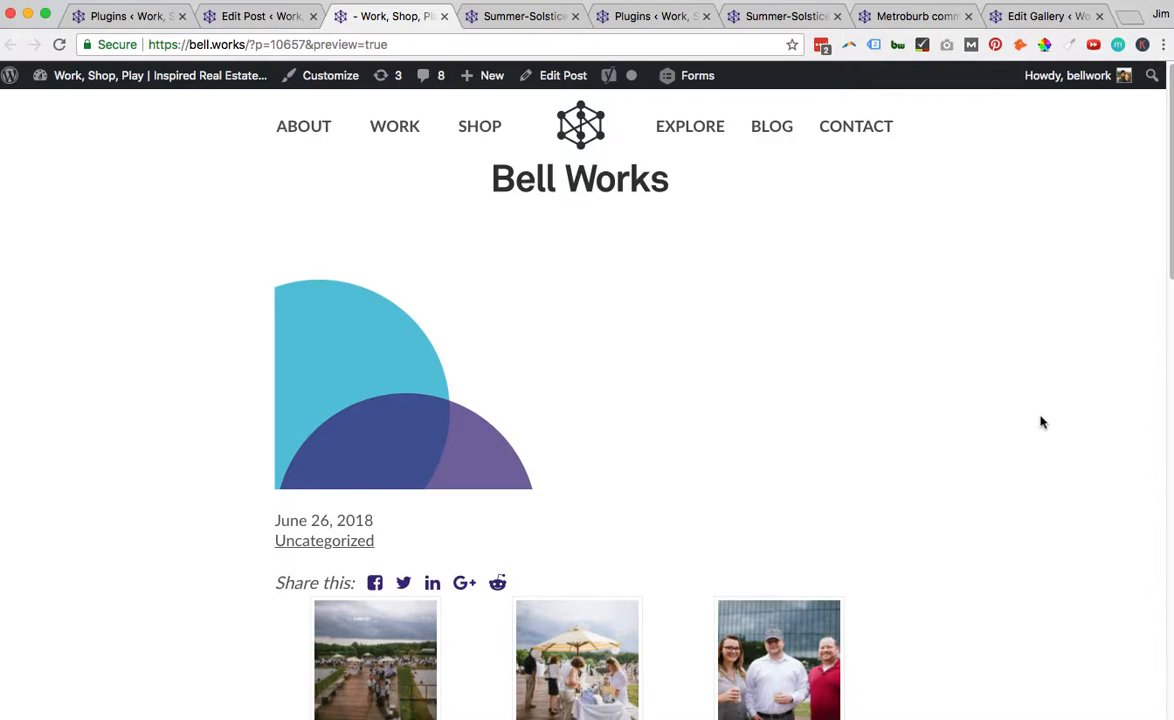
pyautogui.scroll(-5, 1040, 422)
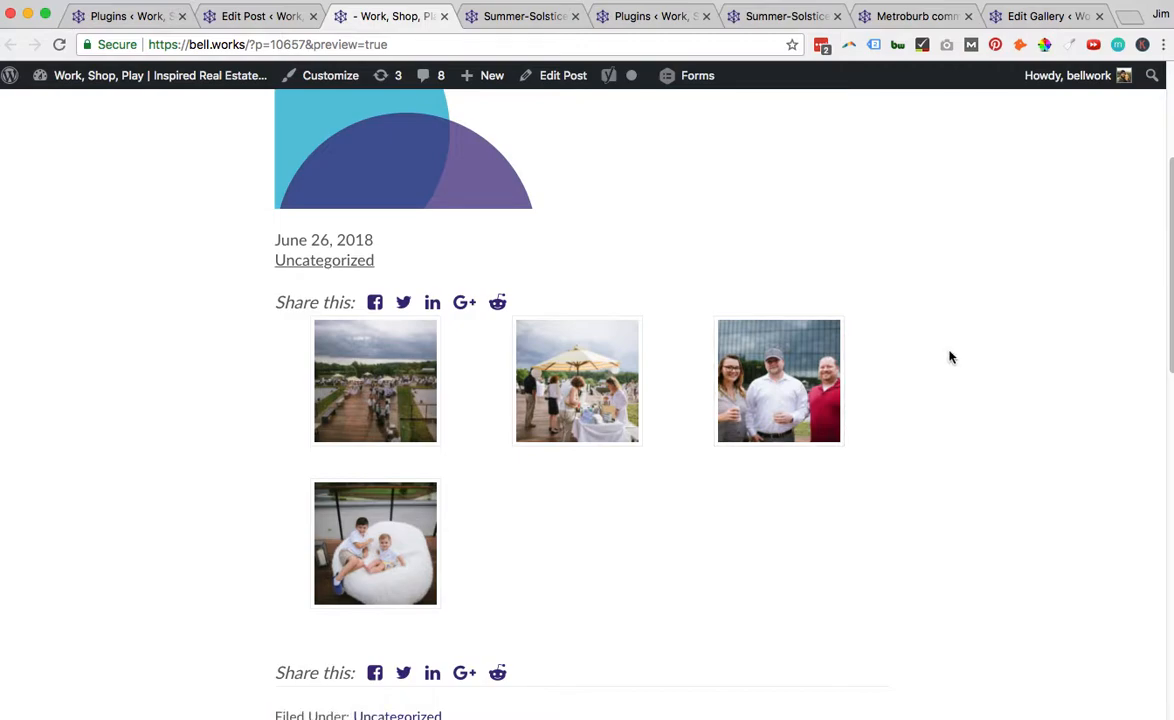
pyautogui.scroll(3, 950, 357)
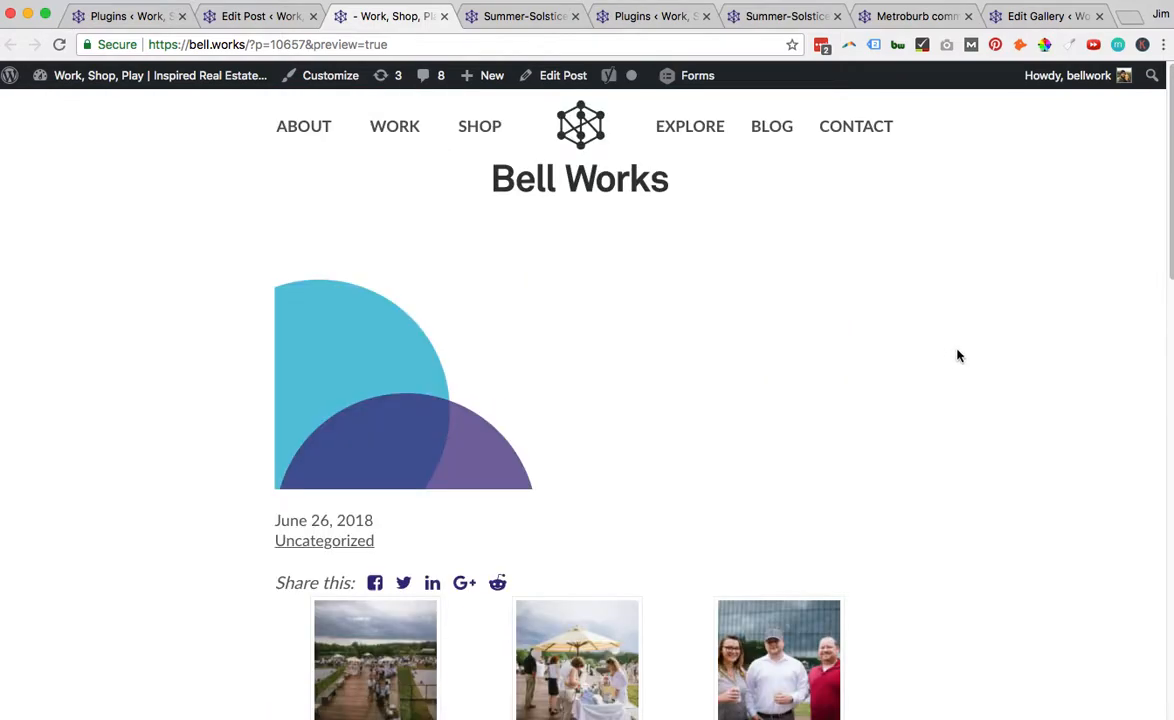